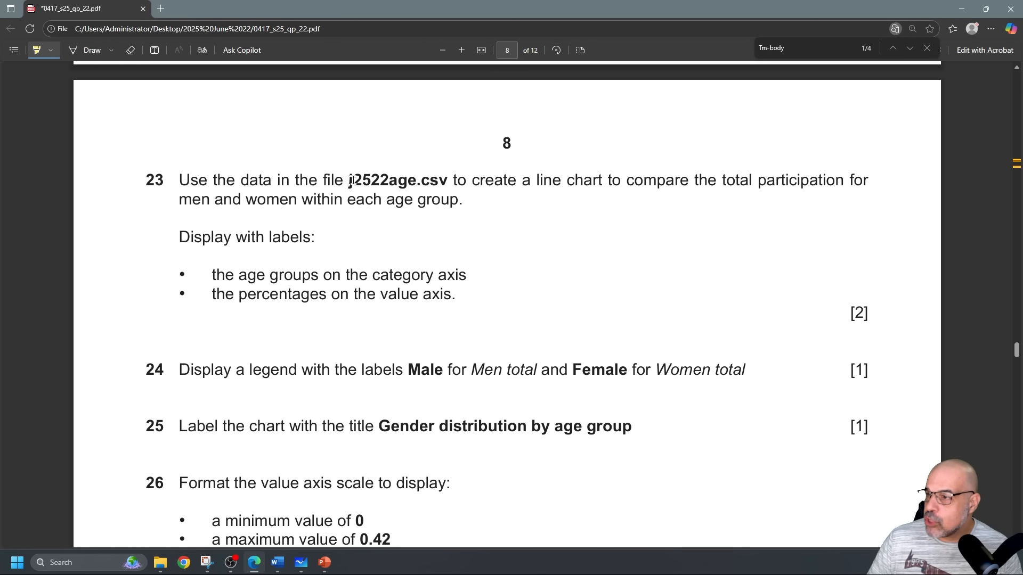
Highlight the file name j2522age.csv and the phrase "men and women within each age group" in question 23.
{"action": "left_click_drag", "start_coordinate": [347, 180], "coordinate": [444, 190]}
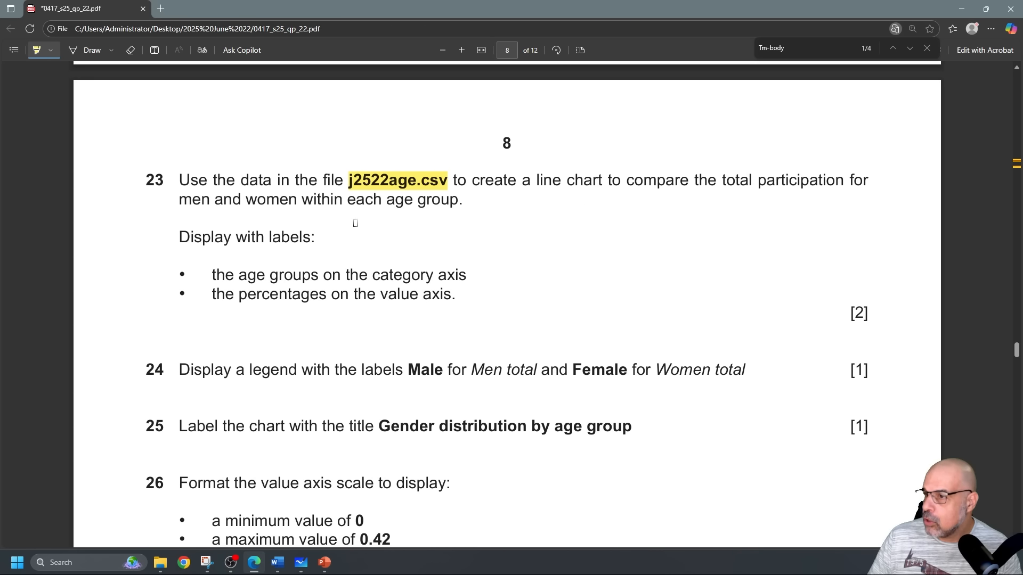
{"action": "left_click_drag", "start_coordinate": [172, 202], "coordinate": [454, 199]}
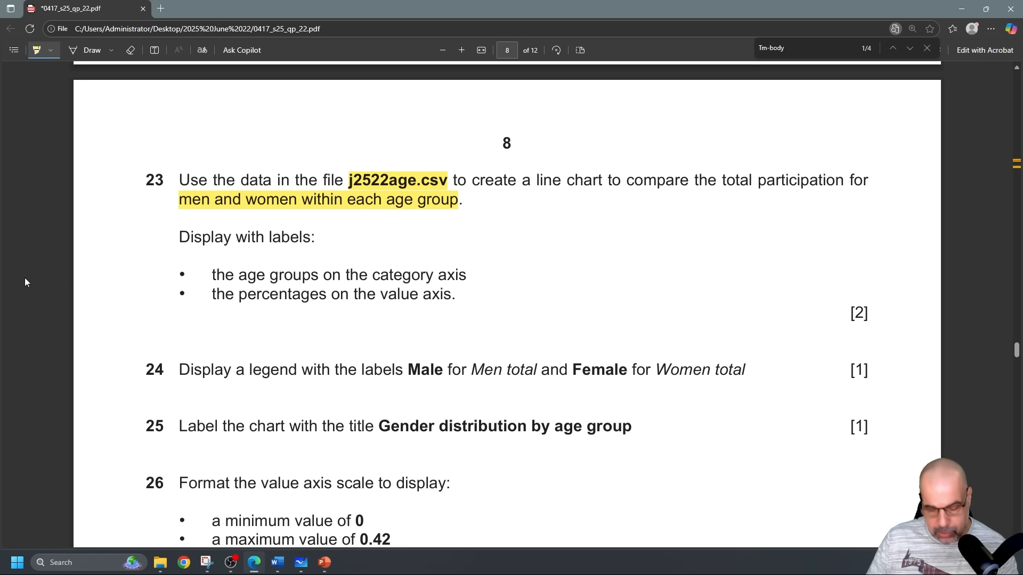
Switch to File Explorer and open j2522age.csv from the 2025 June 22 folder in Excel.
{"action": "key", "text": "alt+Tab"}
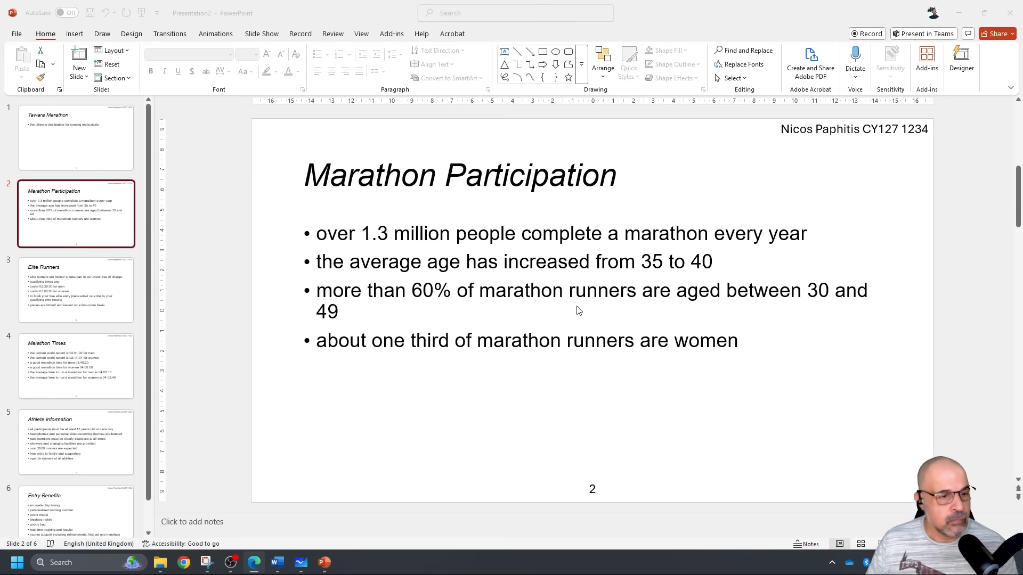
{"action": "mouse_move", "coordinate": [161, 562]}
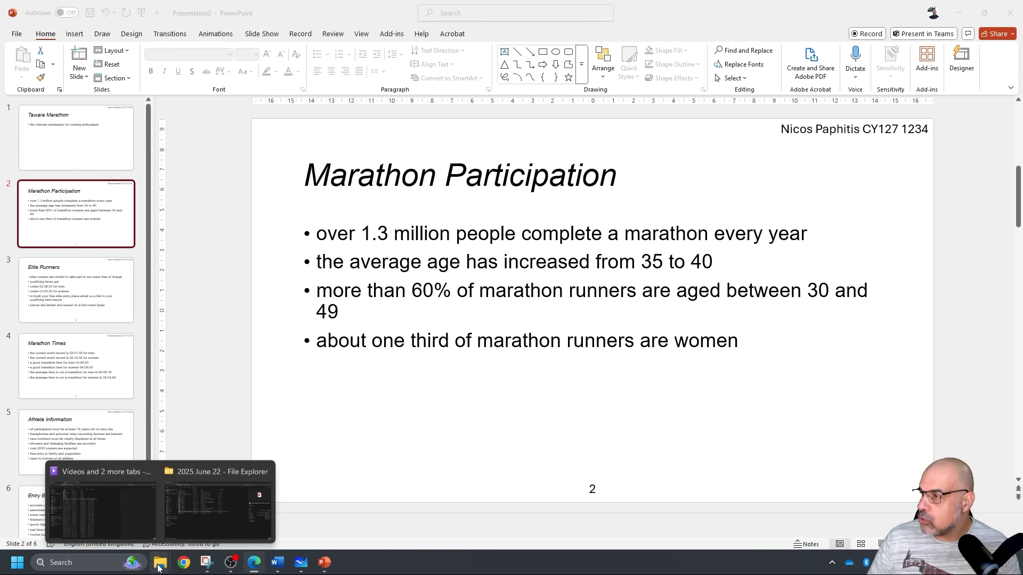
{"action": "left_click", "coordinate": [247, 509]}
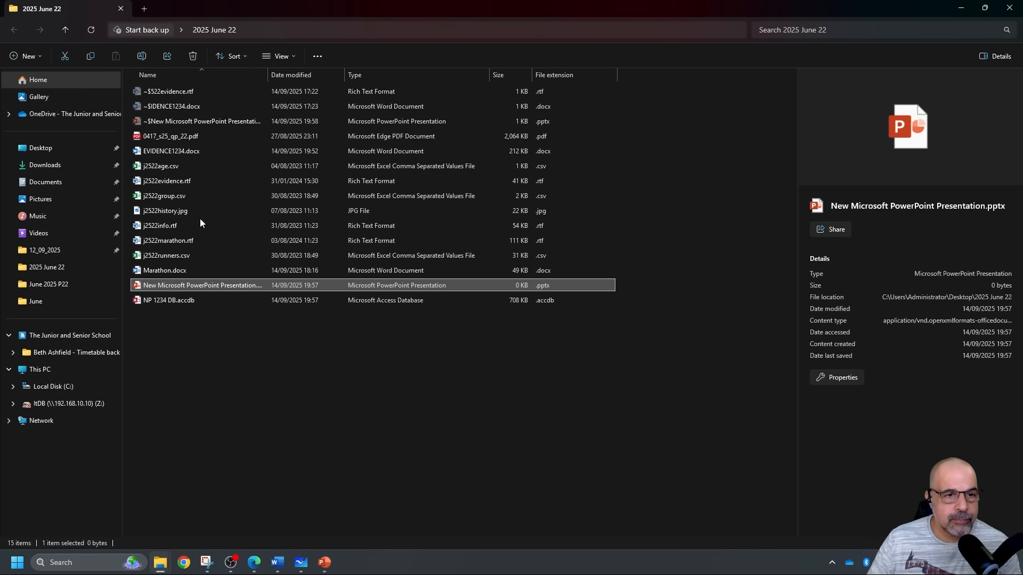
{"action": "left_click", "coordinate": [176, 165]}
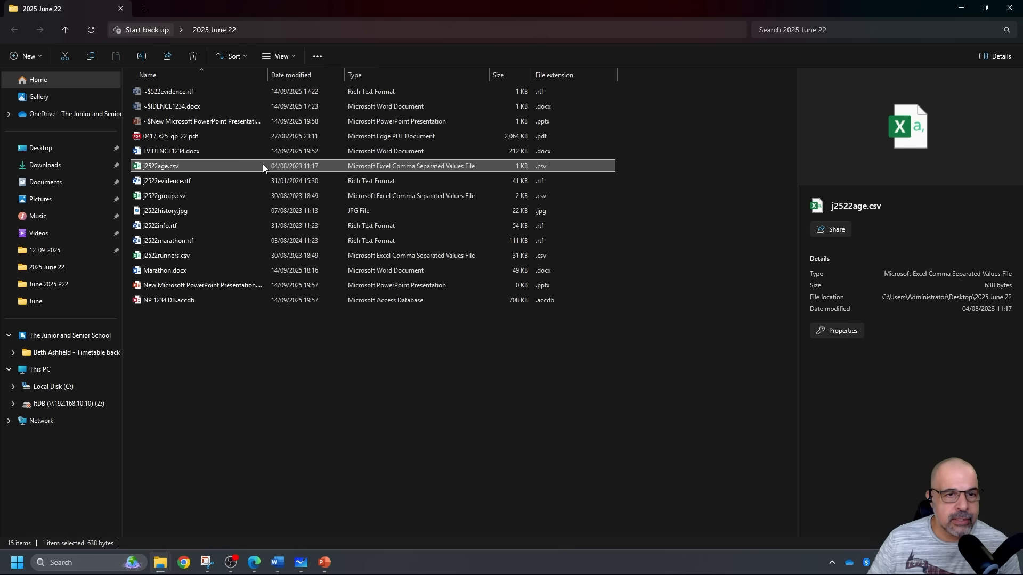
{"action": "double_click", "coordinate": [263, 161]}
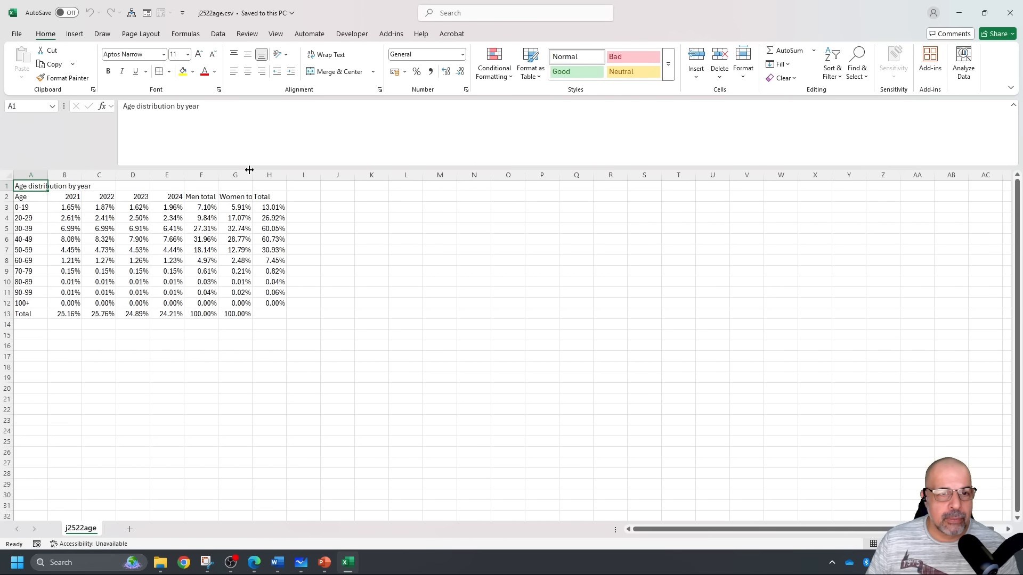
Collapse the formula bar to one line and autofit the widths of columns A to H.
{"action": "left_click_drag", "start_coordinate": [249, 170], "coordinate": [249, 126]}
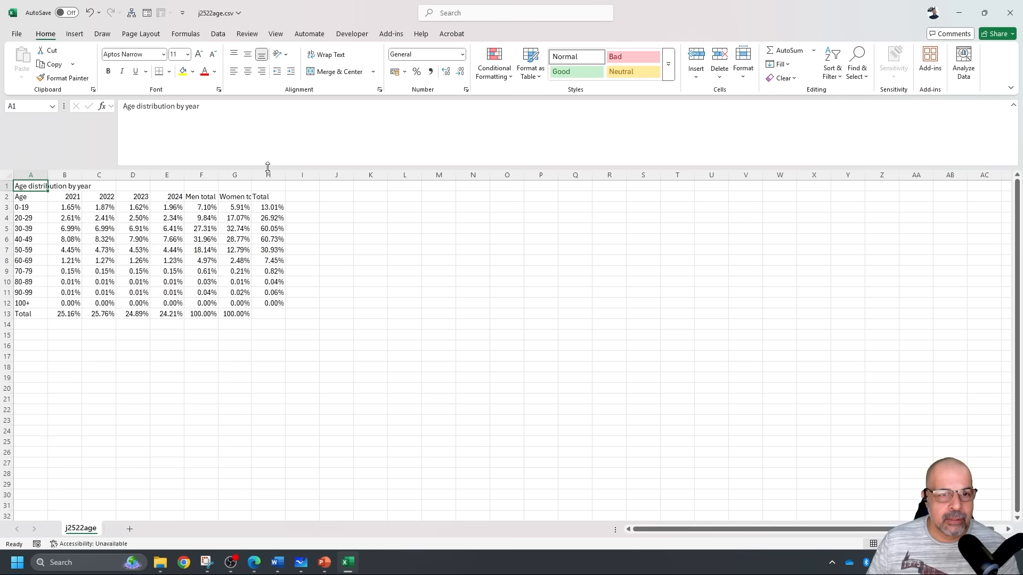
{"action": "left_click_drag", "start_coordinate": [268, 167], "coordinate": [268, 114]}
{"action": "scroll", "coordinate": [301, 239], "scroll_direction": "up", "scroll_amount": 4}
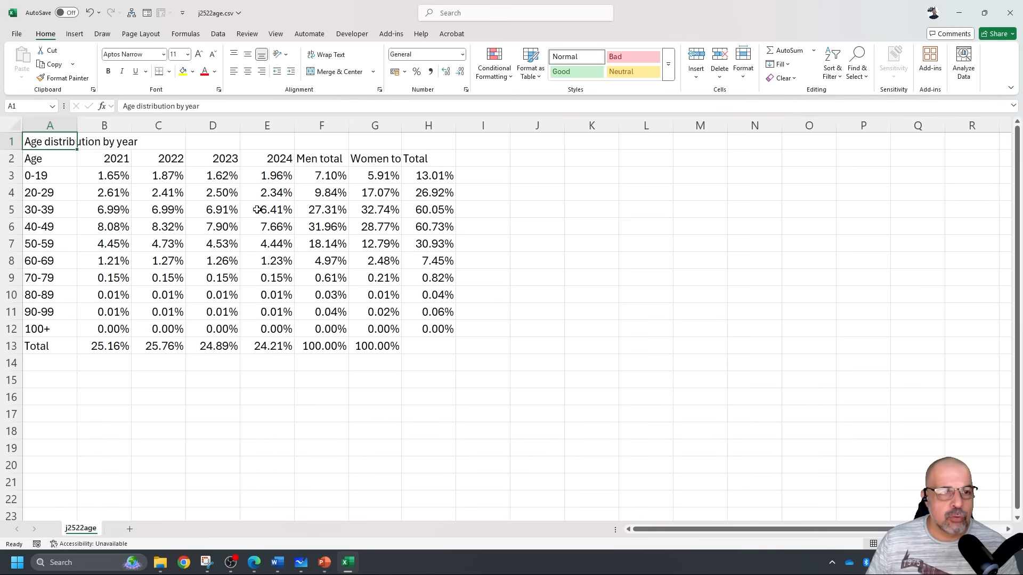
{"action": "left_click_drag", "start_coordinate": [56, 125], "coordinate": [435, 127]}
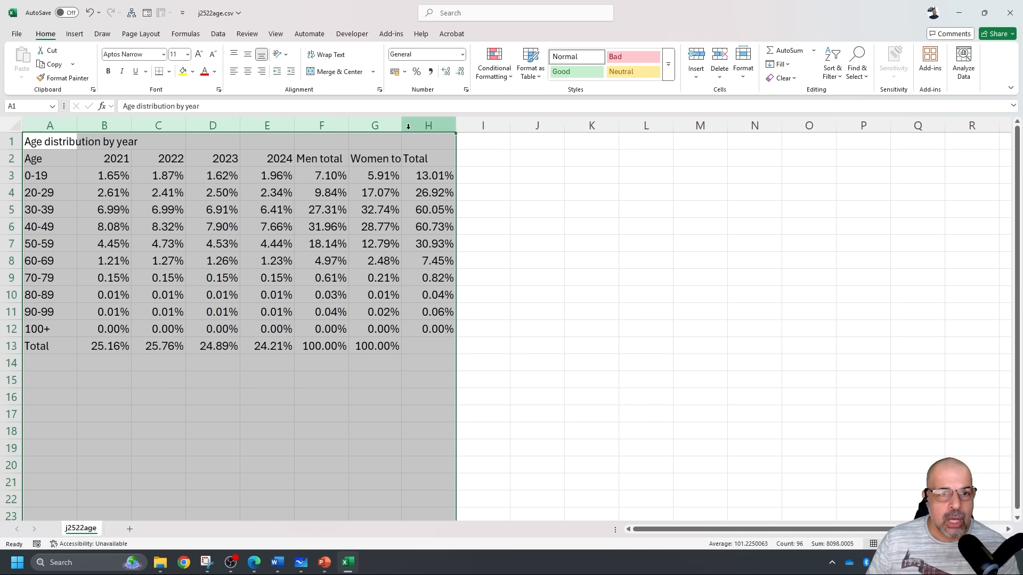
{"action": "double_click", "coordinate": [294, 125]}
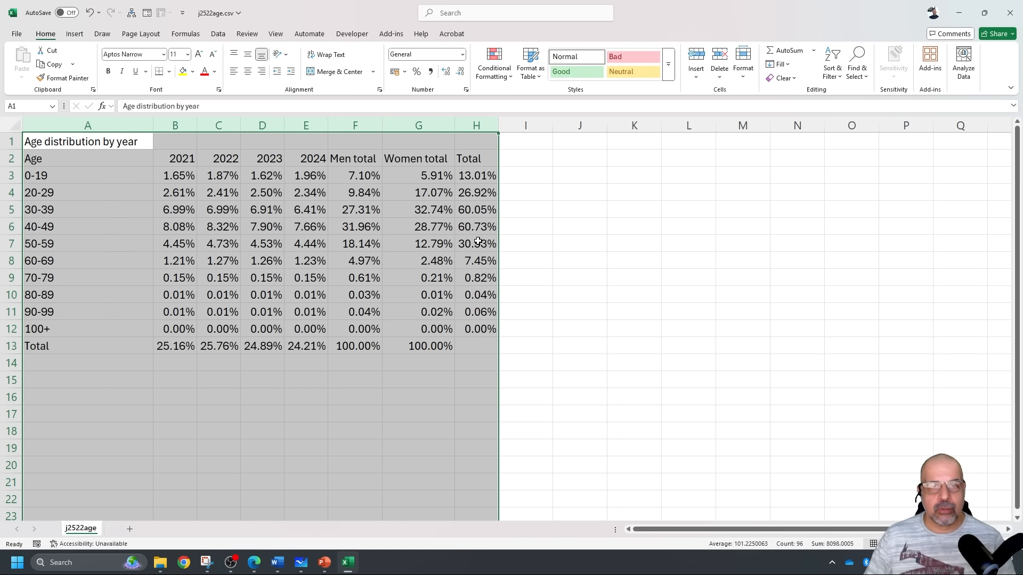
{"action": "left_click", "coordinate": [590, 260]}
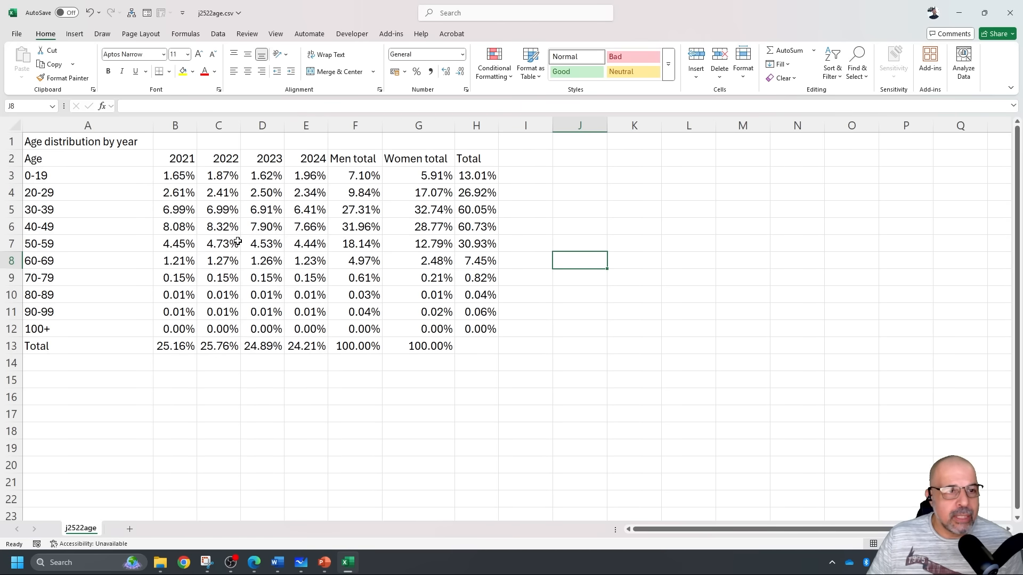
Examine the age groups, the year headings 2021 to 2024, and the Men total, Women total and Total headings.
{"action": "left_click", "coordinate": [42, 161]}
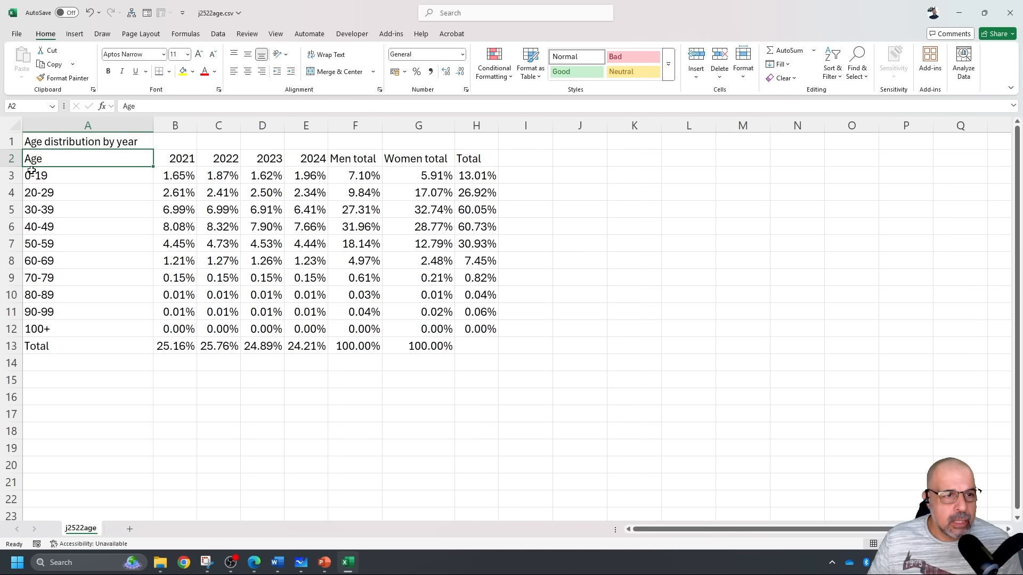
{"action": "left_click_drag", "start_coordinate": [73, 180], "coordinate": [99, 328]}
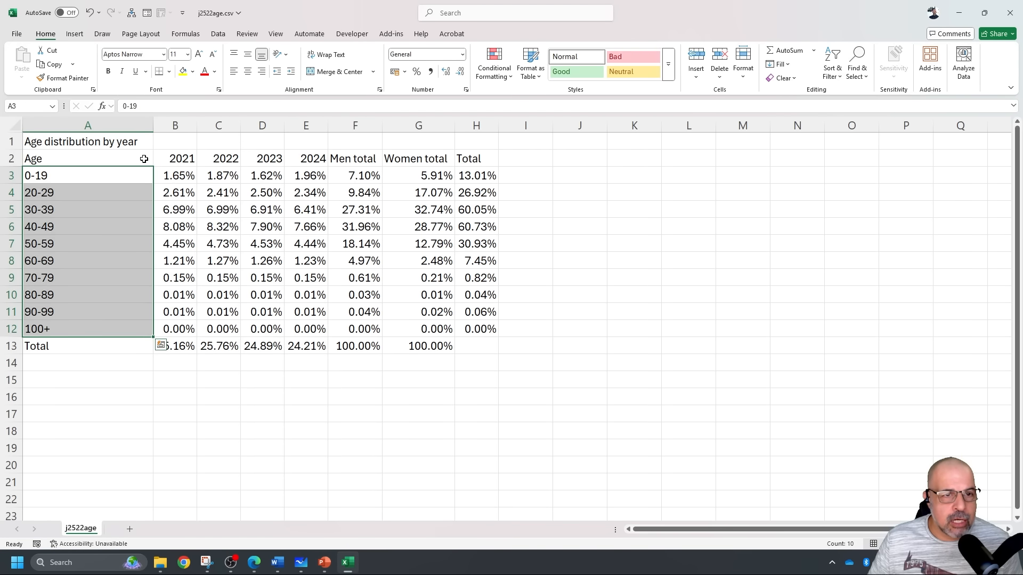
{"action": "left_click_drag", "start_coordinate": [187, 160], "coordinate": [317, 159]}
{"action": "left_click", "coordinate": [317, 247]}
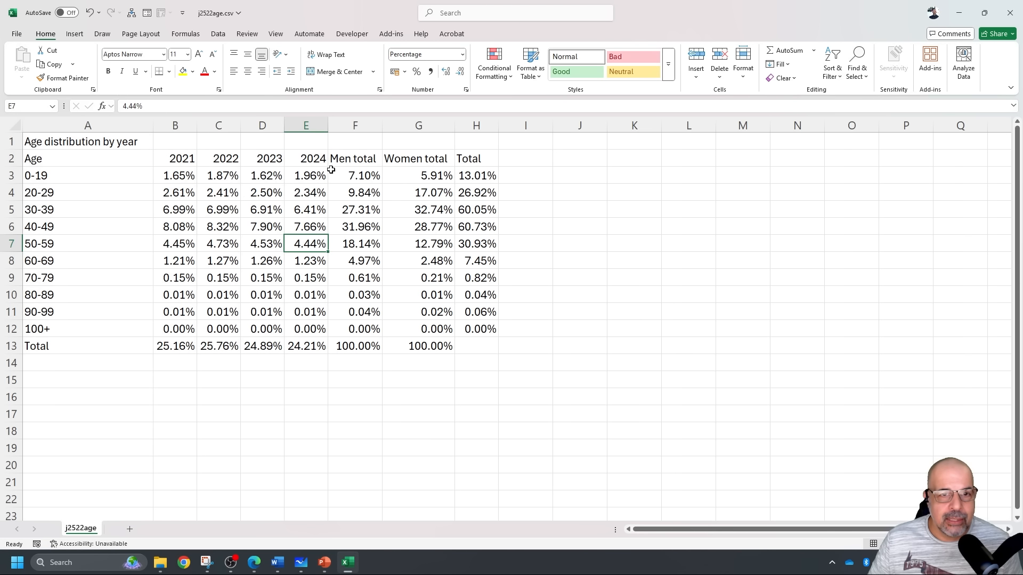
{"action": "left_click", "coordinate": [367, 158]}
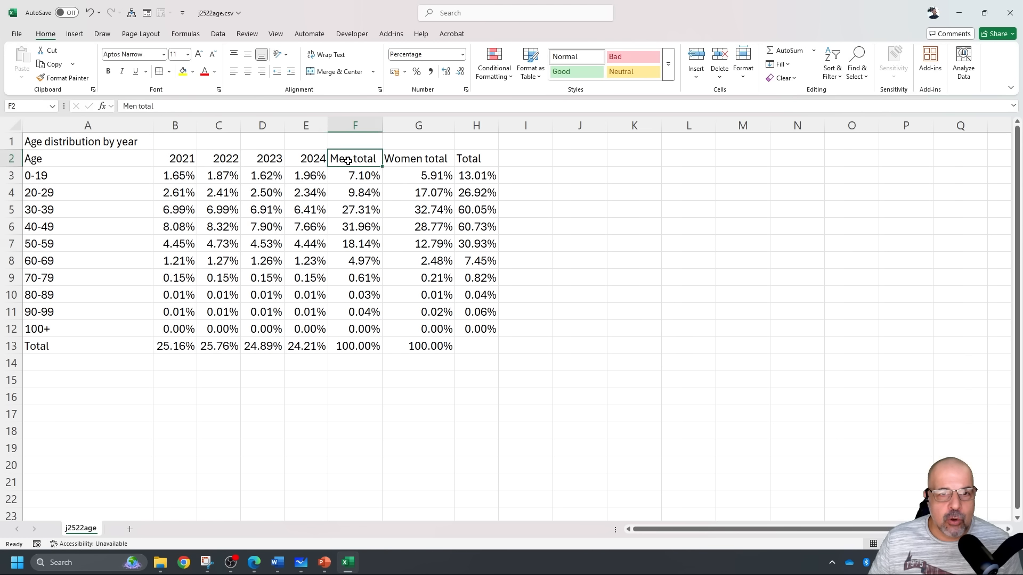
{"action": "left_click", "coordinate": [427, 162]}
{"action": "left_click", "coordinate": [489, 158]}
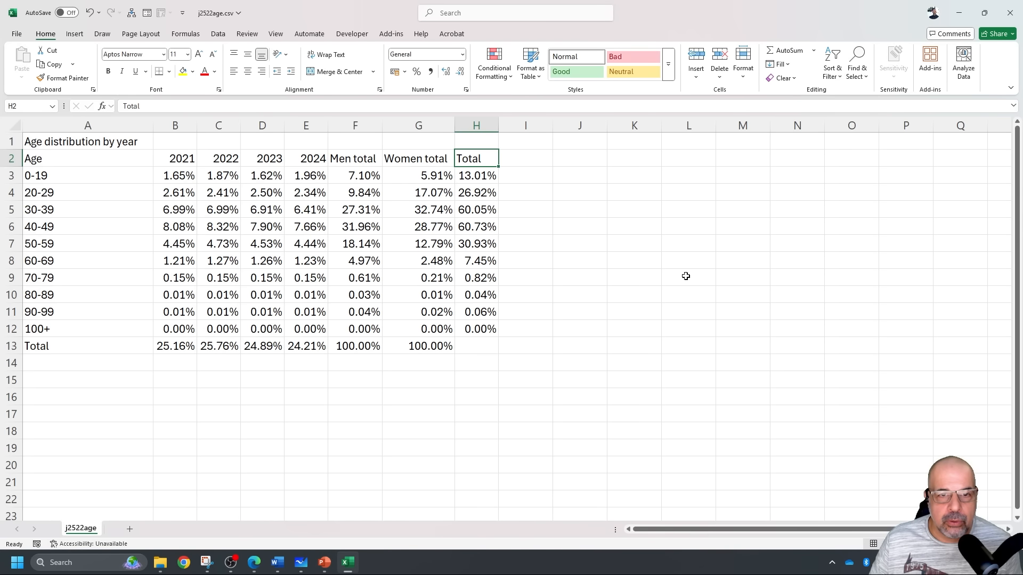
{"action": "left_click", "coordinate": [584, 278]}
Review which cells in rows 2 to 12 hold the age groups and the men's and women's totals, compared with the yearly columns.
{"action": "left_click_drag", "start_coordinate": [47, 173], "coordinate": [81, 315]}
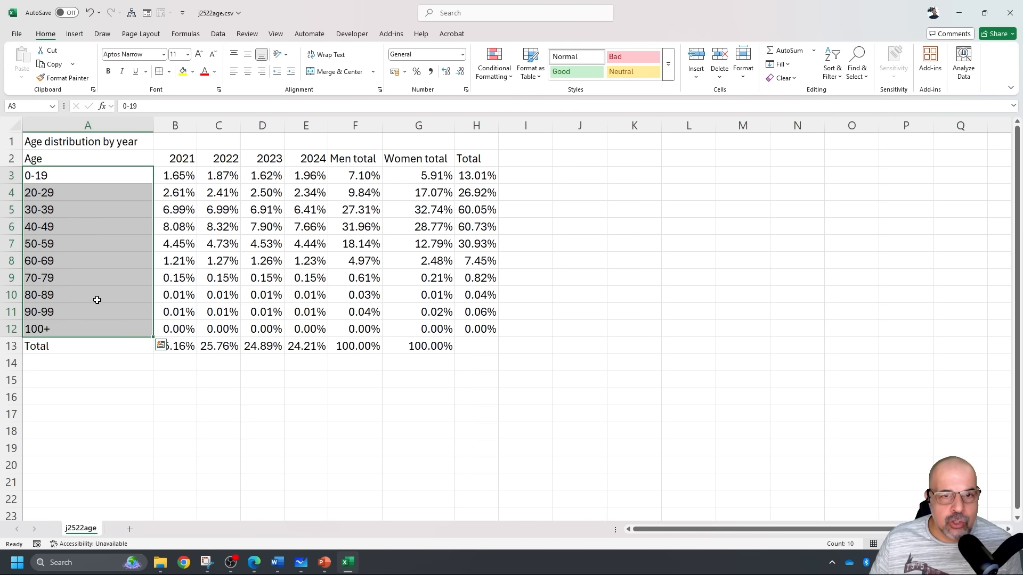
{"action": "left_click_drag", "start_coordinate": [362, 158], "coordinate": [443, 328]}
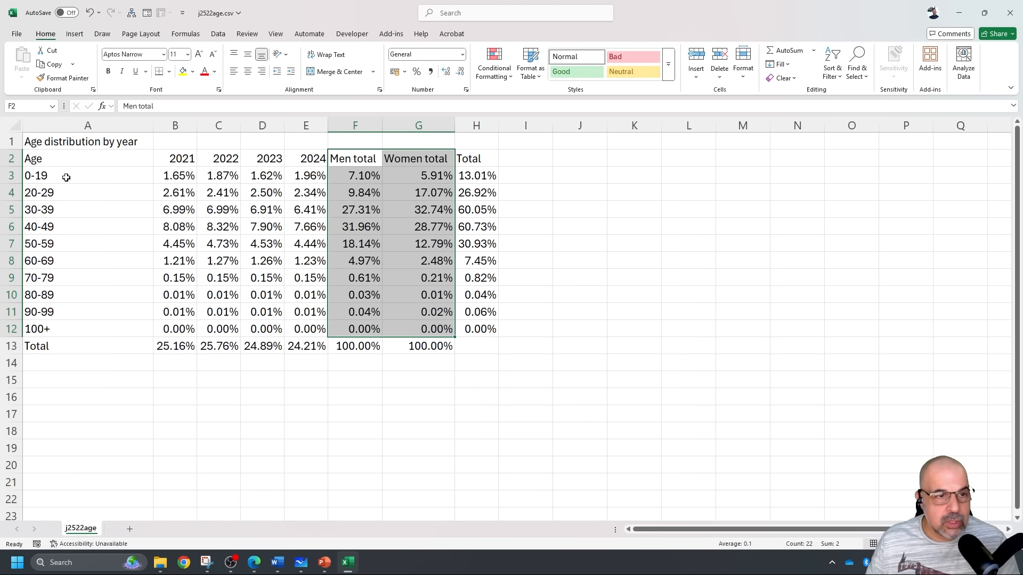
{"action": "left_click_drag", "start_coordinate": [77, 164], "coordinate": [85, 328]}
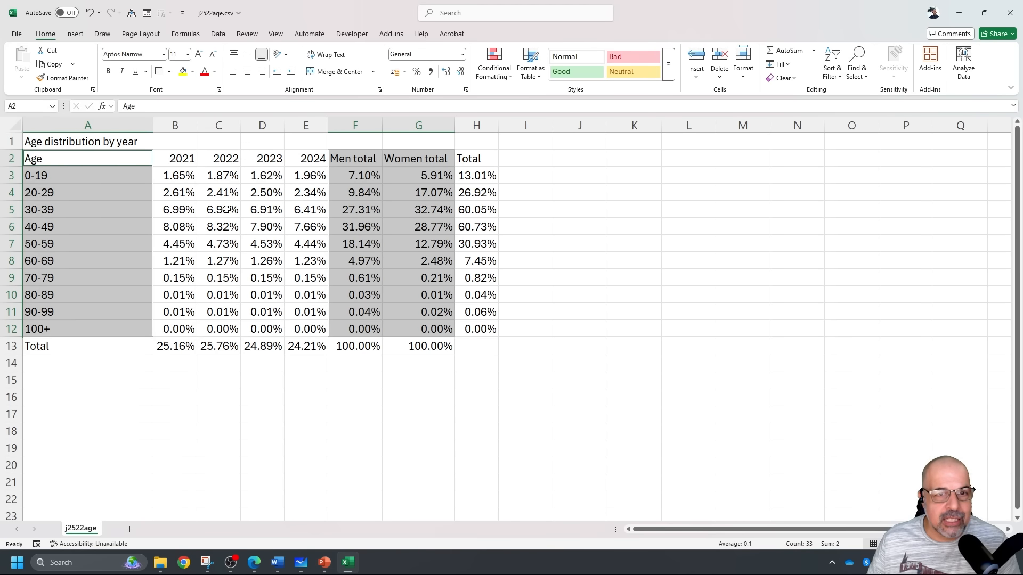
{"action": "left_click_drag", "start_coordinate": [182, 160], "coordinate": [320, 331]}
{"action": "left_click", "coordinate": [676, 330]}
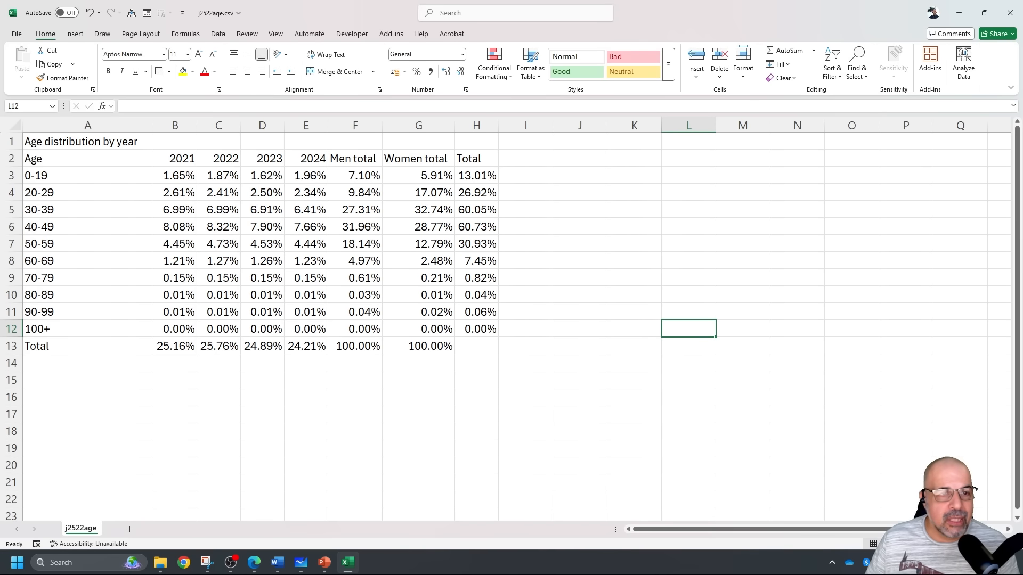
{"action": "left_click", "coordinate": [62, 163]}
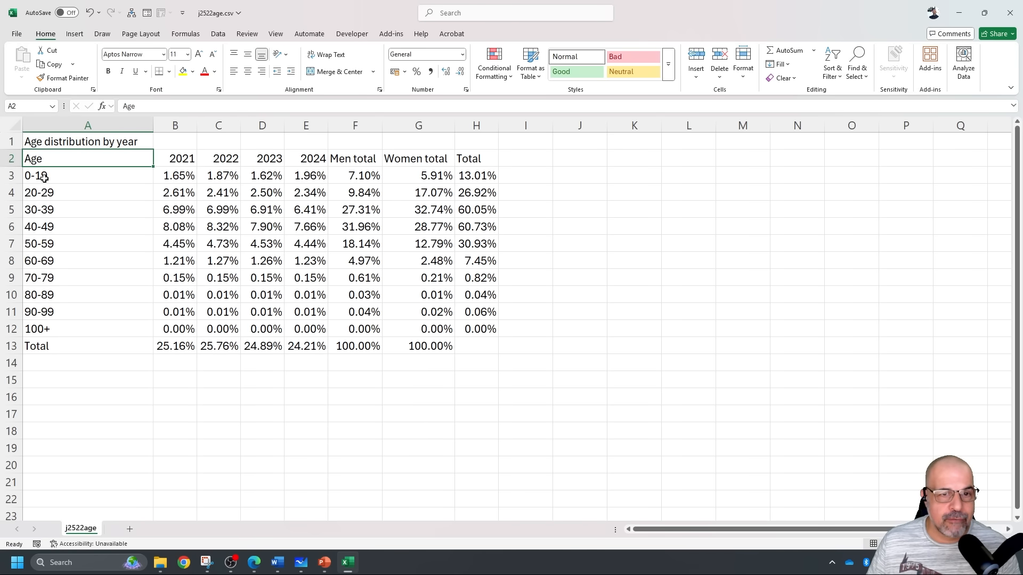
{"action": "left_click", "coordinate": [141, 237]}
Try a line chart based on the age and yearly data in A2:E12, and delete the chart.
{"action": "left_click_drag", "start_coordinate": [87, 158], "coordinate": [423, 333]}
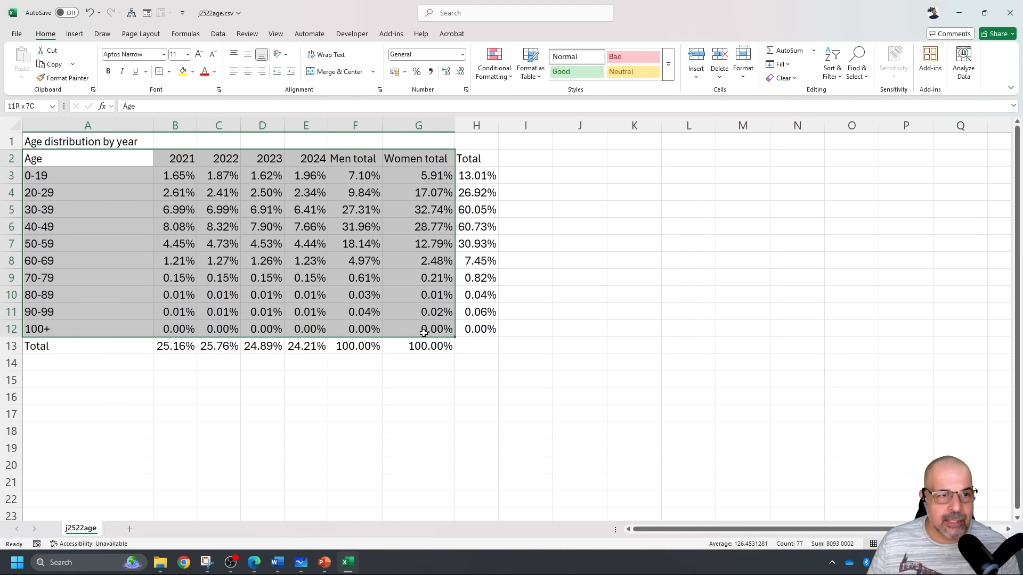
{"action": "left_click_drag", "start_coordinate": [423, 333], "coordinate": [320, 329]}
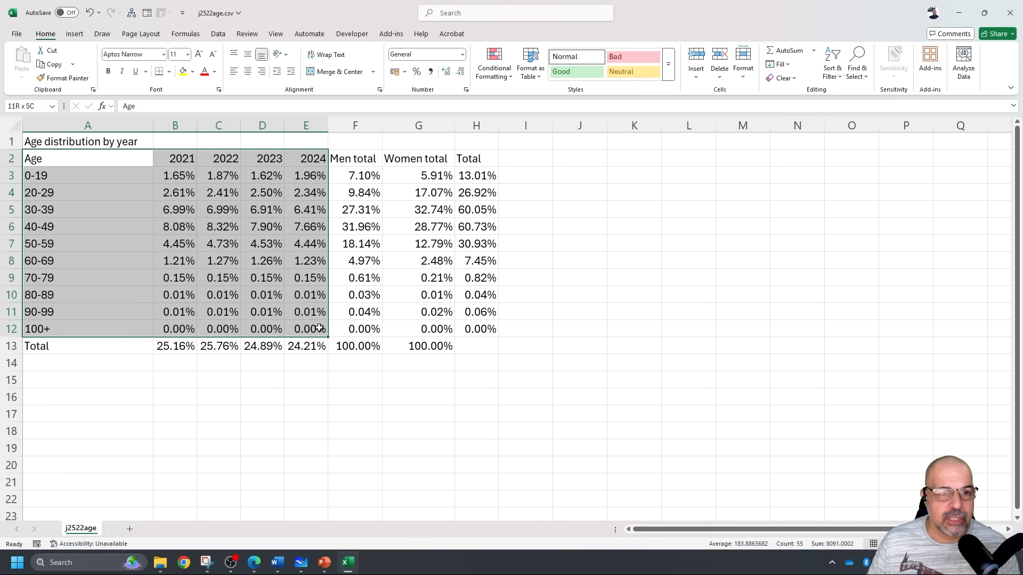
{"action": "left_click", "coordinate": [74, 33]}
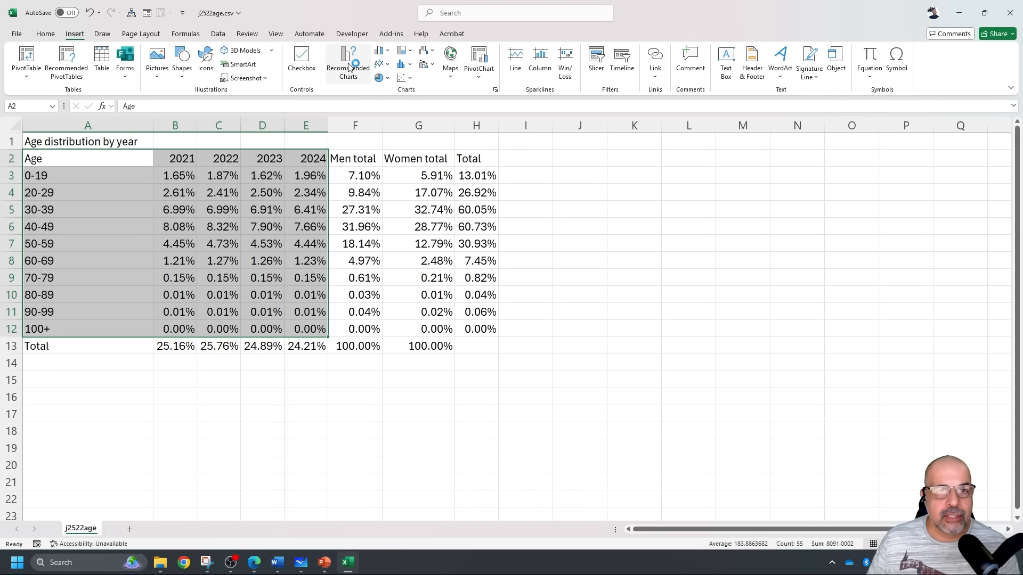
{"action": "left_click", "coordinate": [380, 64]}
{"action": "left_click", "coordinate": [391, 106]}
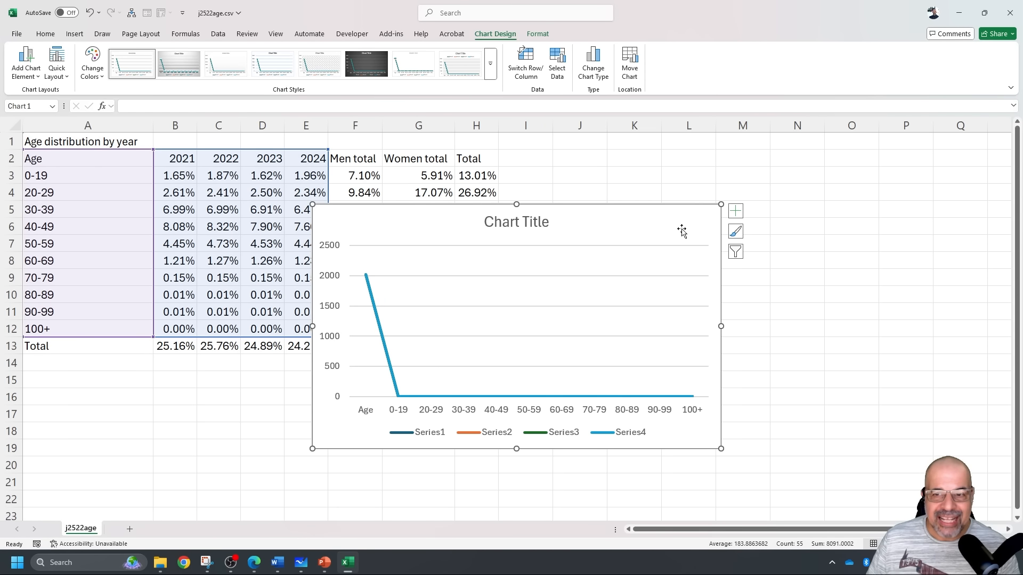
{"action": "left_click_drag", "start_coordinate": [692, 219], "coordinate": [693, 218]}
{"action": "key", "text": "Delete"}
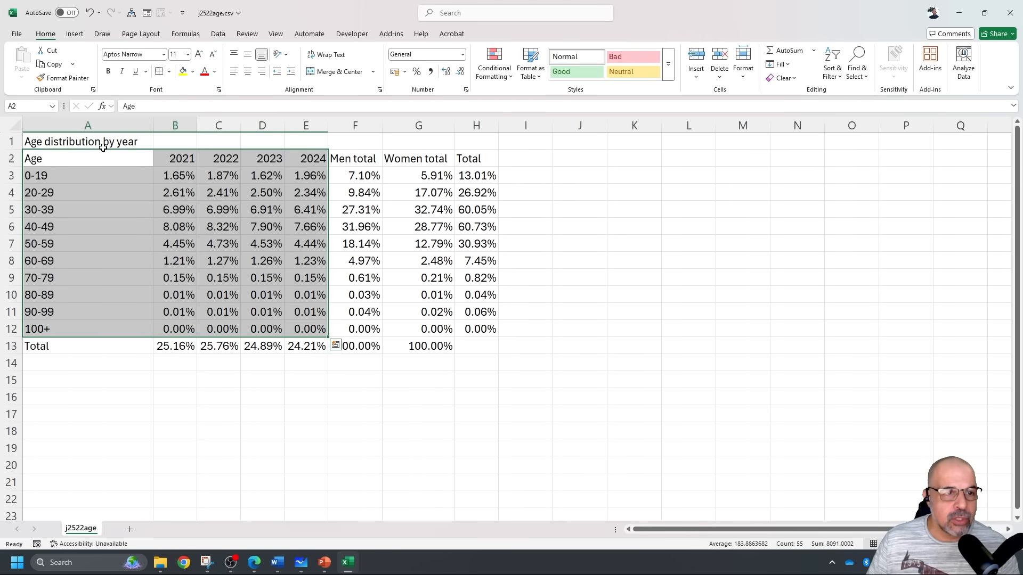
Clear the Age heading from cell A2 so the corner cell above the age groups is empty.
{"action": "left_click", "coordinate": [95, 161]}
{"action": "left_click_drag", "start_coordinate": [176, 159], "coordinate": [299, 158]}
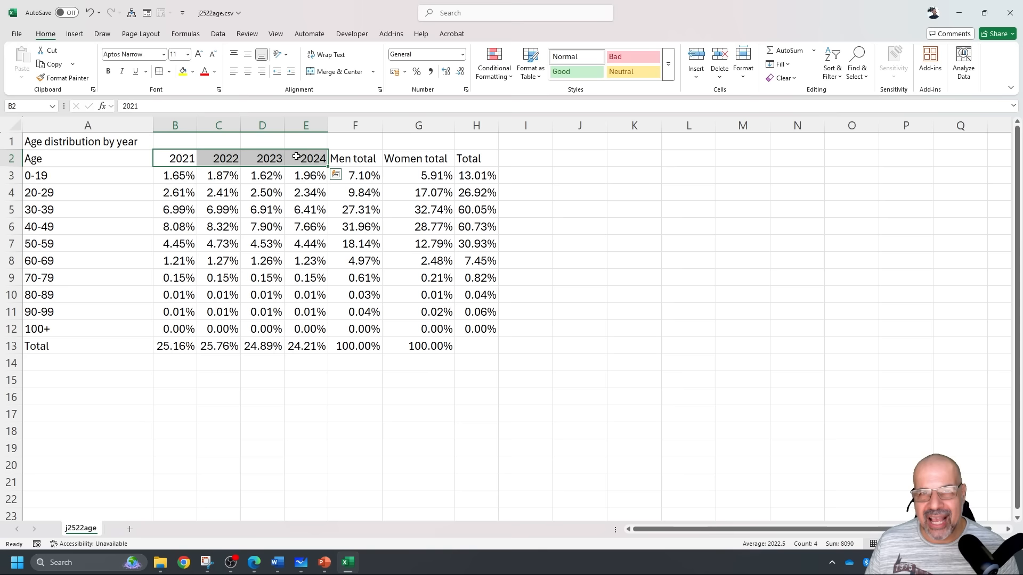
{"action": "left_click", "coordinate": [102, 156]}
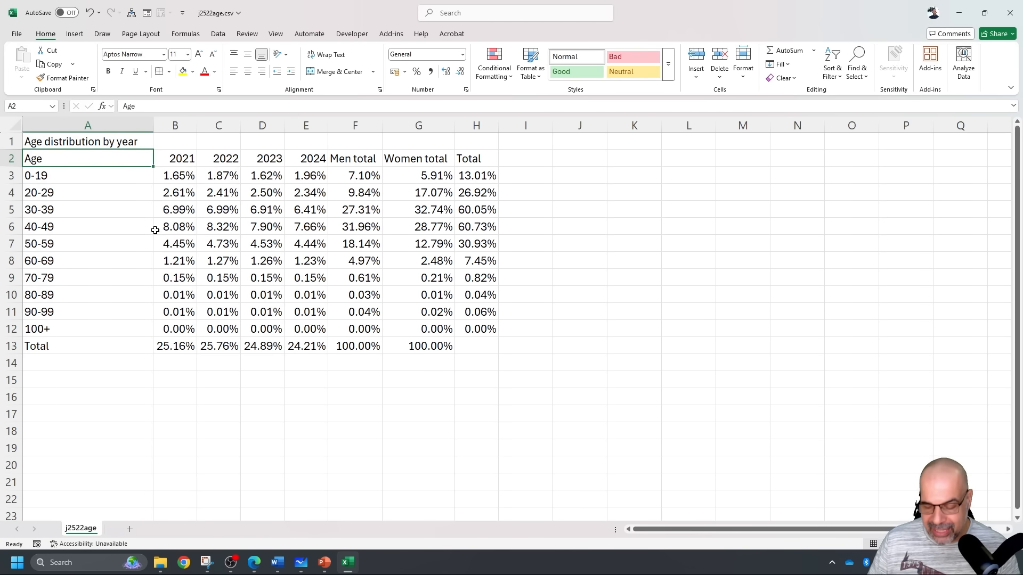
{"action": "key", "text": "Delete"}
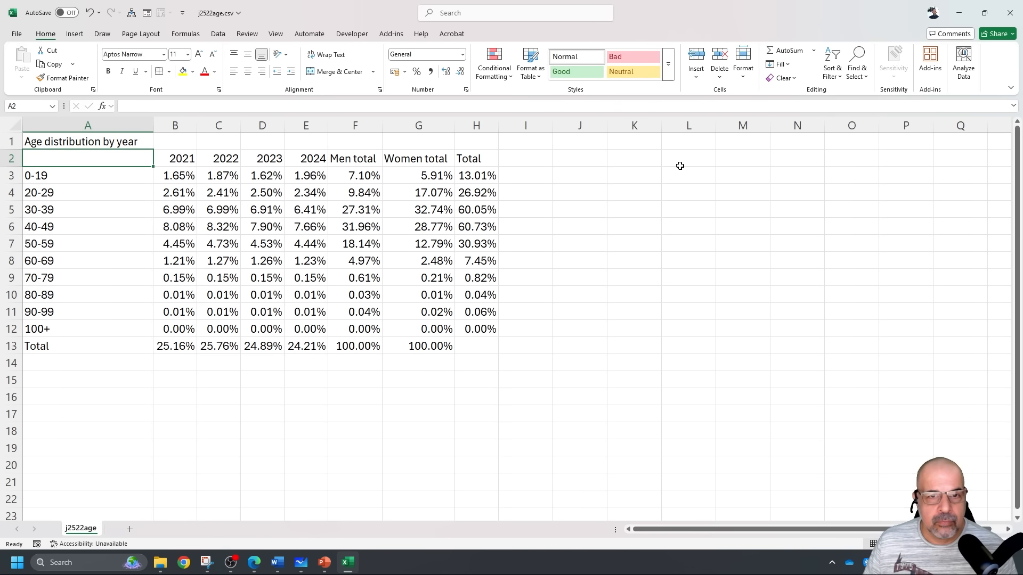
{"action": "left_click", "coordinate": [689, 243]}
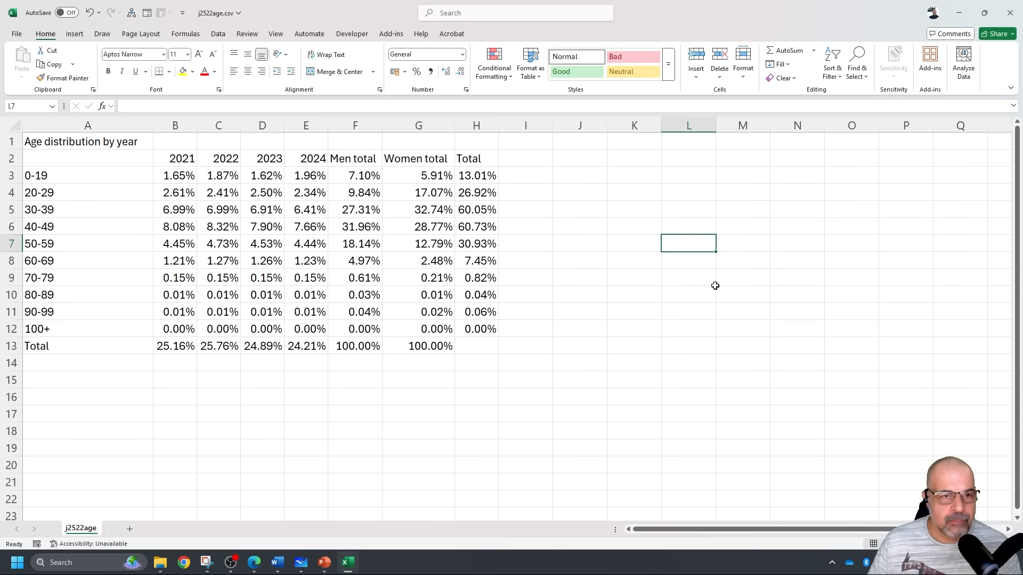
Insert a line chart from A2:G12 and move it over the lower part of the data, starting around row 10.
{"action": "left_click", "coordinate": [65, 156]}
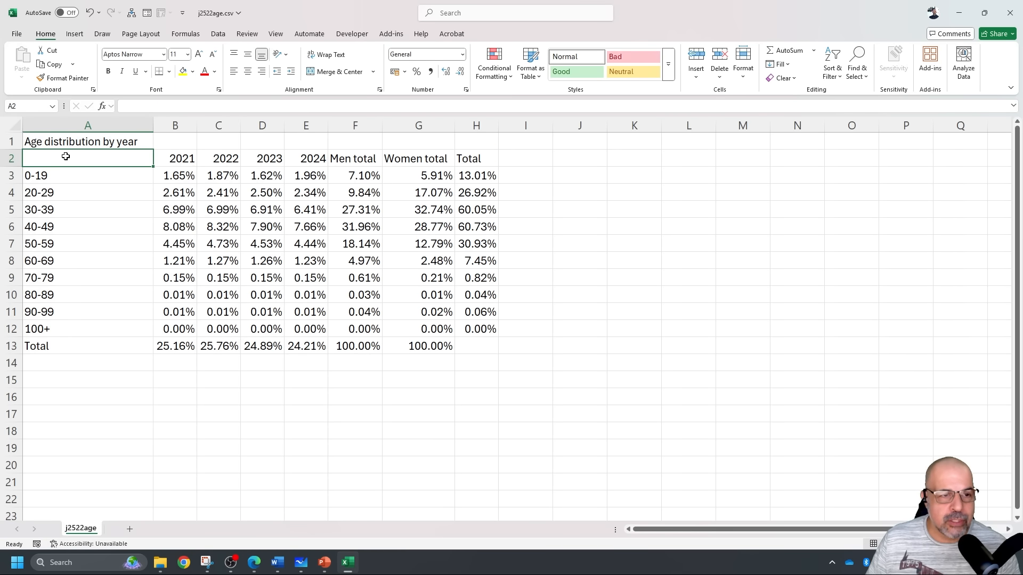
{"action": "left_click_drag", "start_coordinate": [65, 156], "coordinate": [414, 322]}
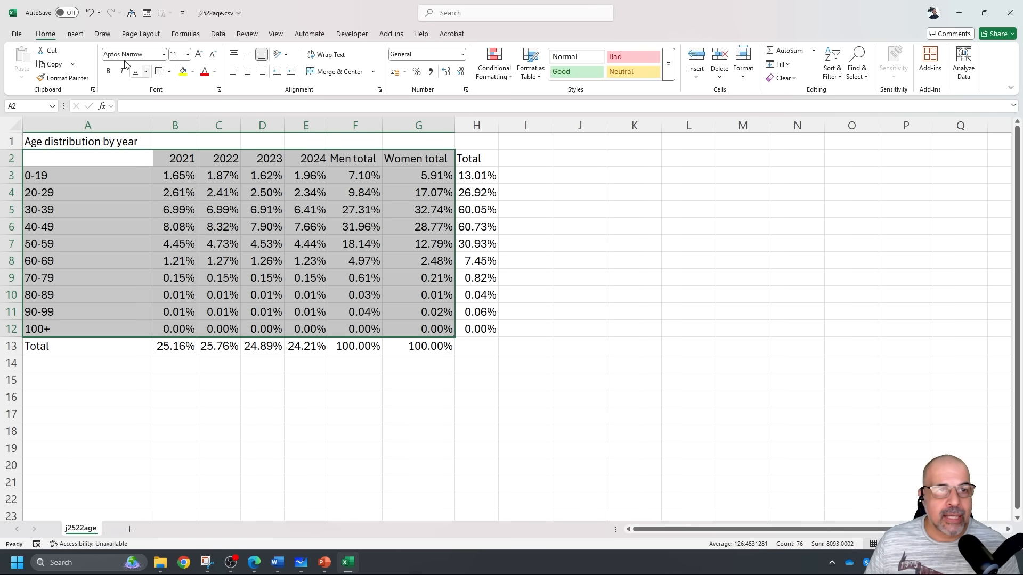
{"action": "left_click", "coordinate": [74, 34]}
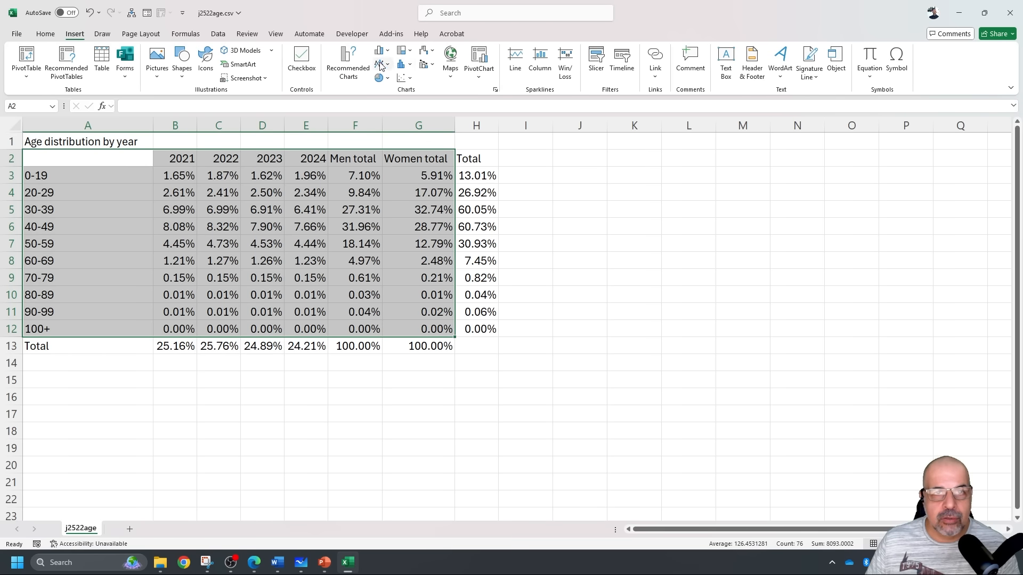
{"action": "left_click", "coordinate": [381, 64]}
{"action": "left_click", "coordinate": [390, 109]}
{"action": "left_click_drag", "start_coordinate": [596, 225], "coordinate": [307, 305]}
{"action": "left_click", "coordinate": [614, 249]}
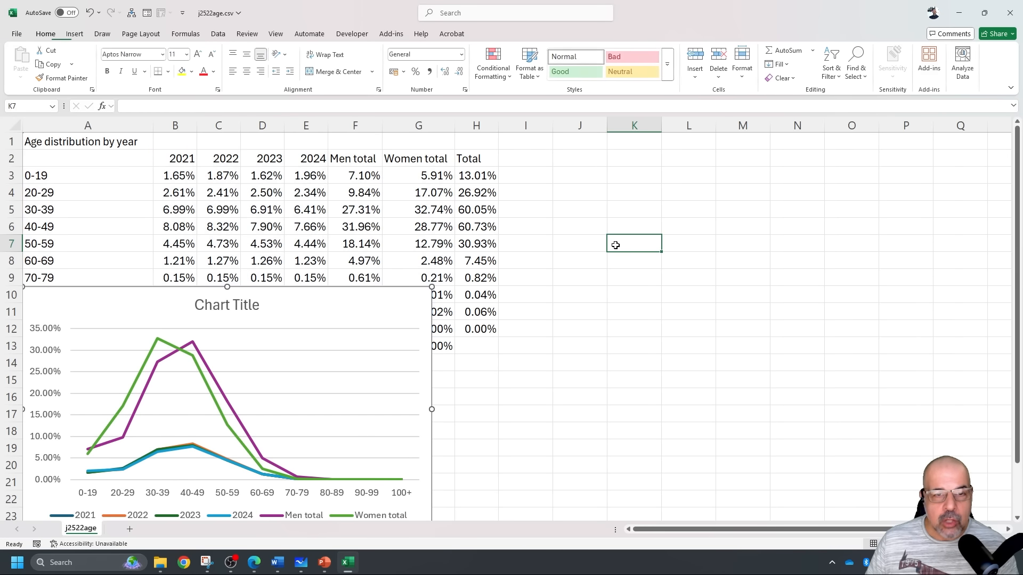
Move the line chart clear of the data so it starts around row 15.
{"action": "left_click_drag", "start_coordinate": [406, 304], "coordinate": [423, 390]}
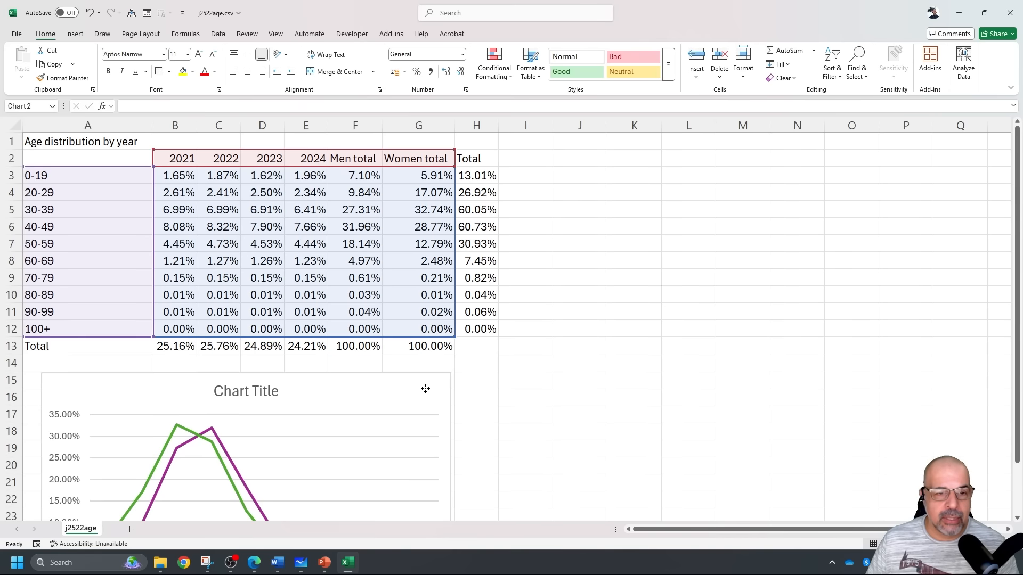
{"action": "left_click", "coordinate": [634, 294]}
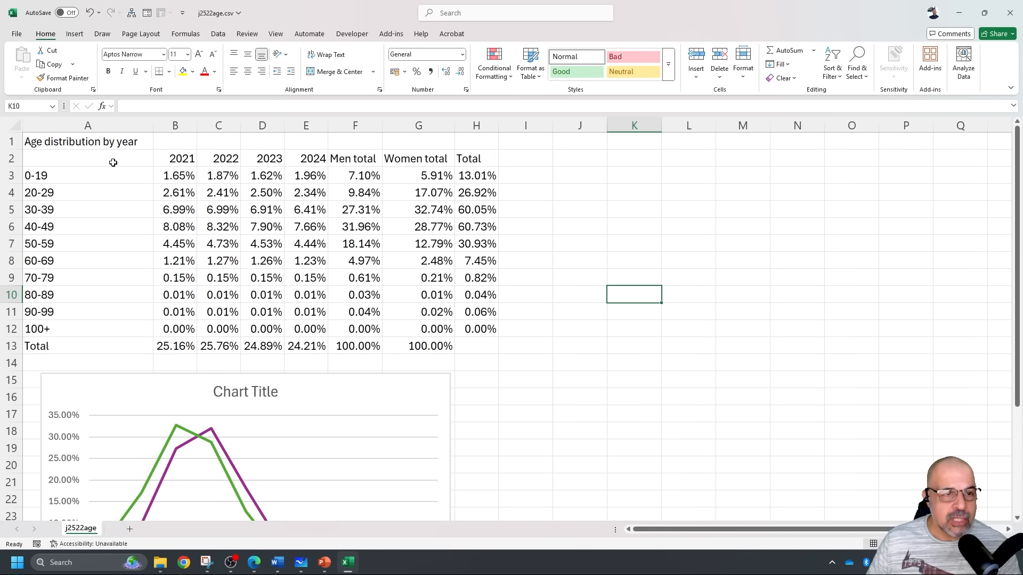
{"action": "left_click_drag", "start_coordinate": [109, 160], "coordinate": [103, 313]}
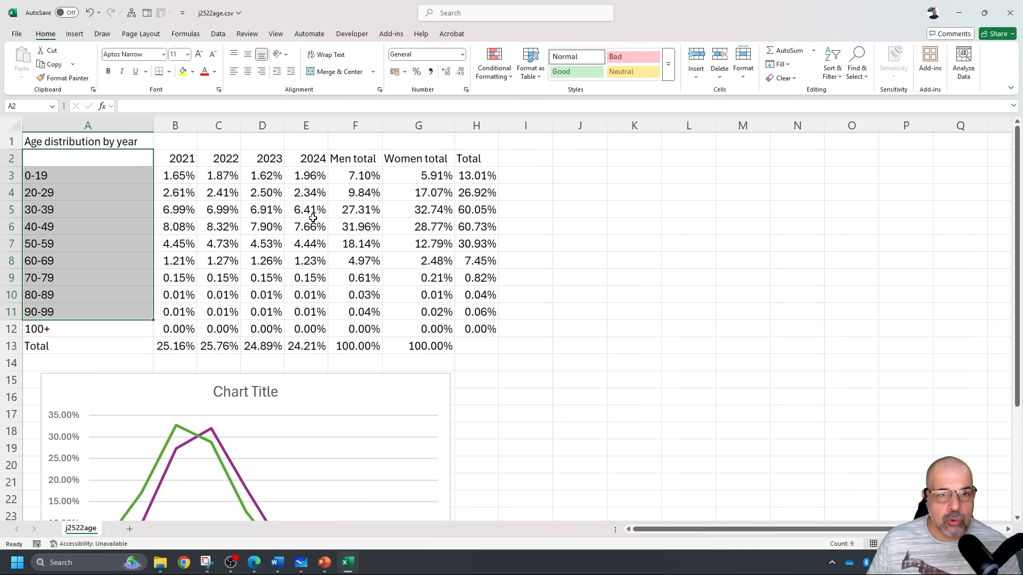
{"action": "left_click_drag", "start_coordinate": [361, 162], "coordinate": [402, 326]}
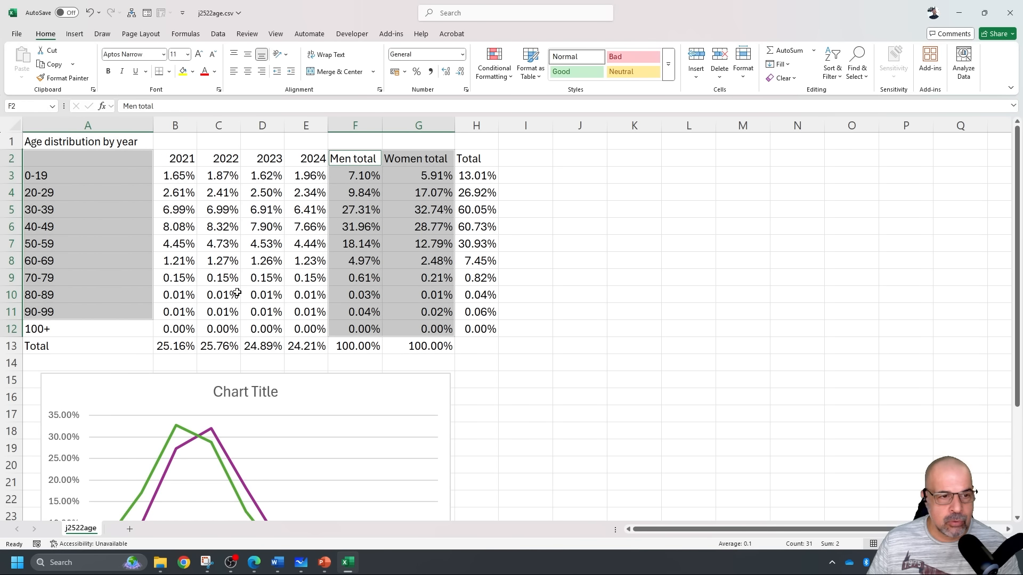
{"action": "left_click", "coordinate": [86, 219]}
Insert a 2-D line chart from only A2:A12 and F2:G12, and place it beside the existing chart below the data.
{"action": "left_click_drag", "start_coordinate": [80, 160], "coordinate": [82, 328]}
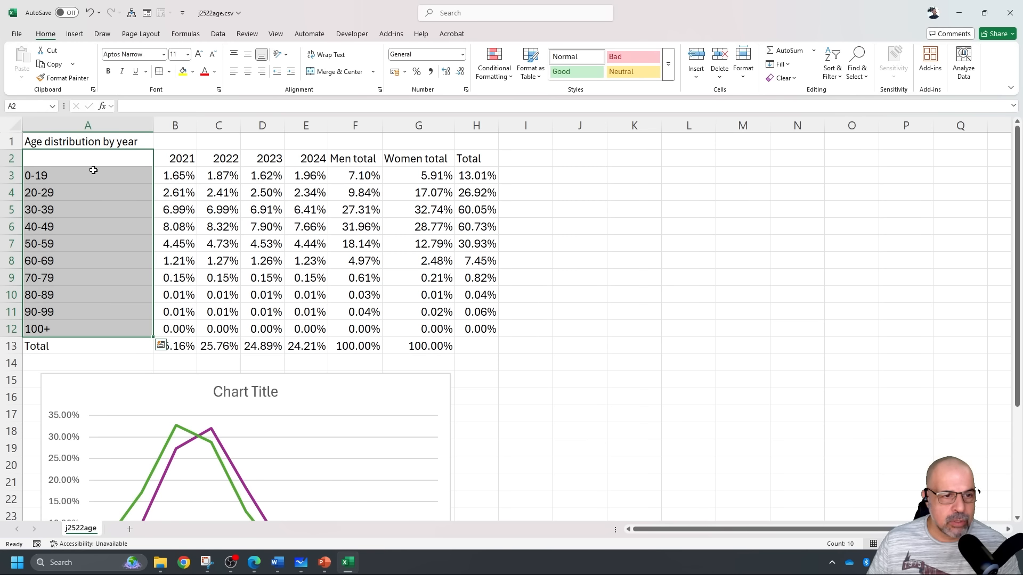
{"action": "left_click_drag", "start_coordinate": [351, 159], "coordinate": [442, 329]}
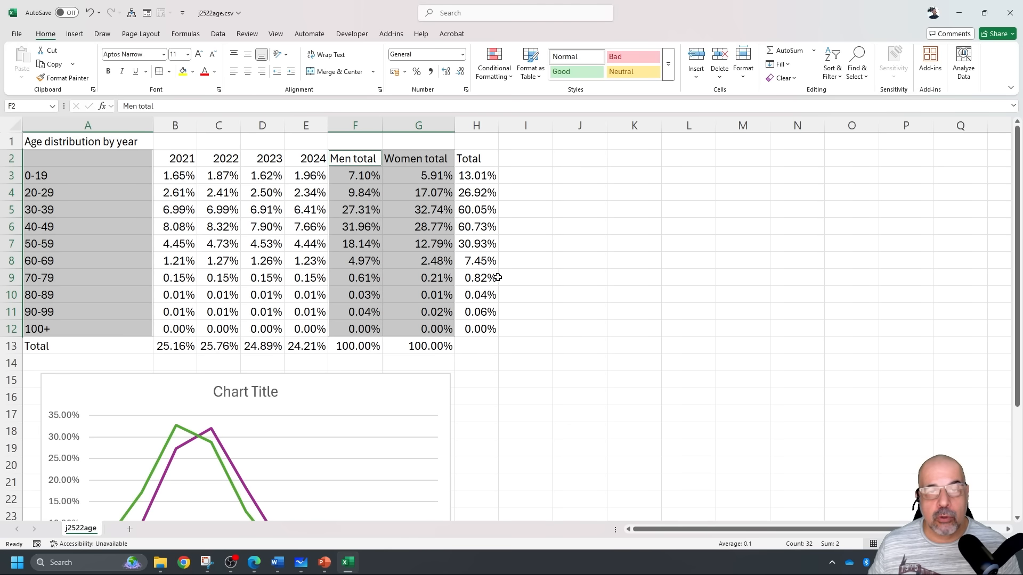
{"action": "left_click", "coordinate": [75, 36]}
{"action": "left_click", "coordinate": [381, 64]}
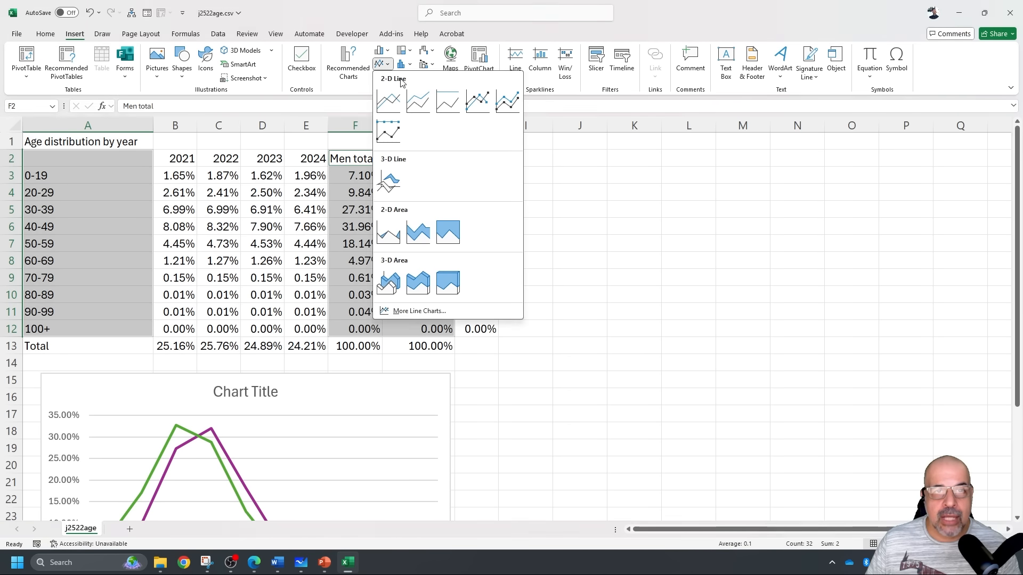
{"action": "left_click", "coordinate": [387, 107]}
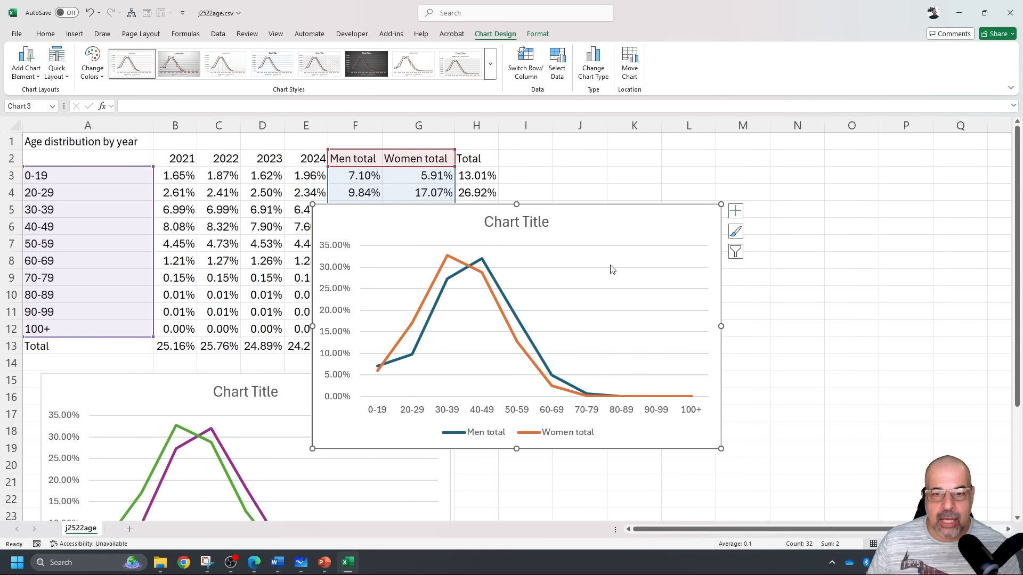
{"action": "scroll", "coordinate": [612, 267], "scroll_direction": "down", "scroll_amount": 3}
{"action": "scroll", "coordinate": [609, 198], "scroll_direction": "up", "scroll_amount": 1}
{"action": "left_click_drag", "start_coordinate": [694, 334], "coordinate": [870, 491]}
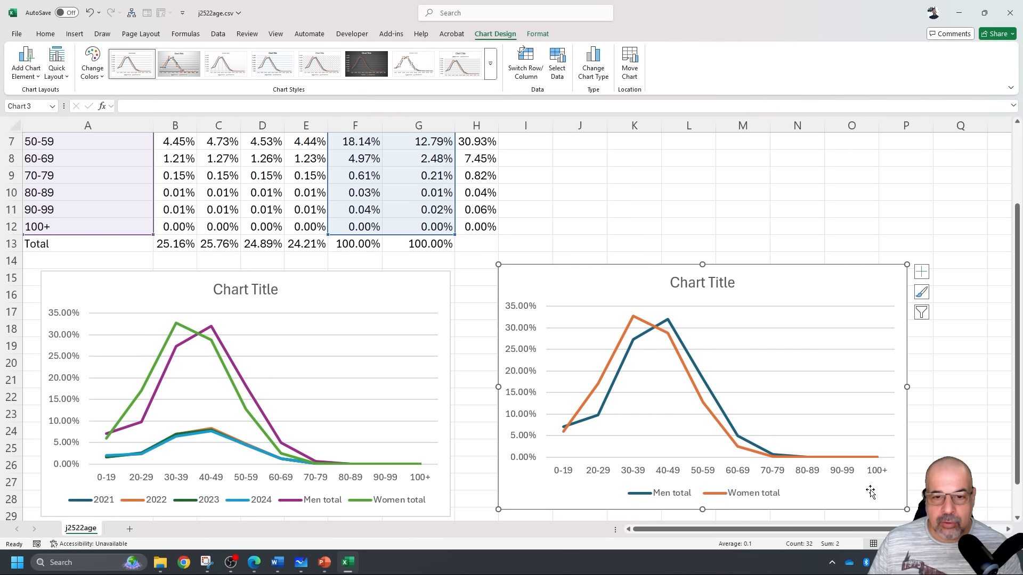
Exclude the 2021, 2022, 2023 and 2024 series from the A2:G12 chart's data source, keeping only Men total and Women total.
{"action": "left_click", "coordinate": [400, 299]}
{"action": "scroll", "coordinate": [392, 301], "scroll_direction": "up", "scroll_amount": 2}
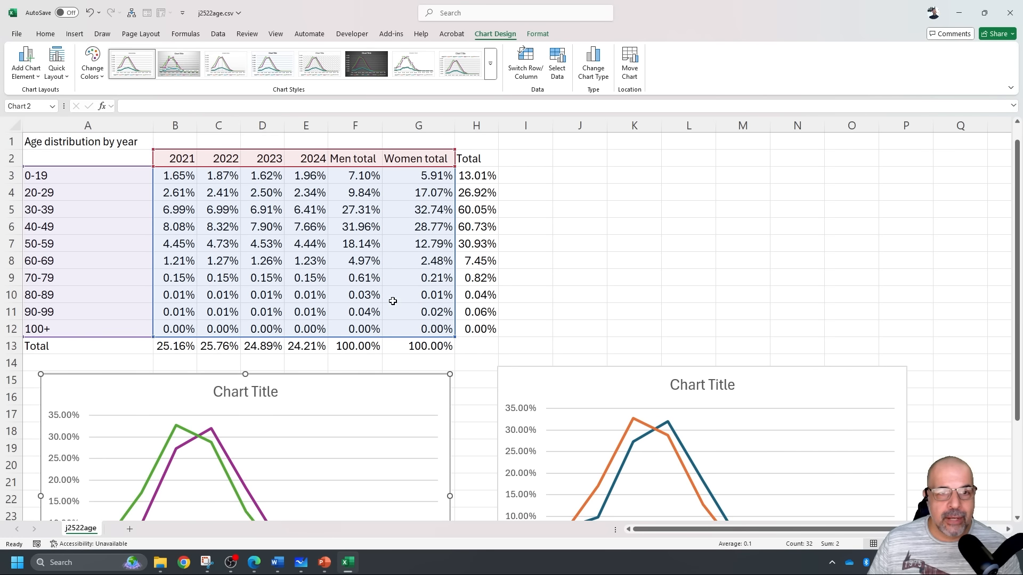
{"action": "scroll", "coordinate": [415, 171], "scroll_direction": "down", "scroll_amount": 5}
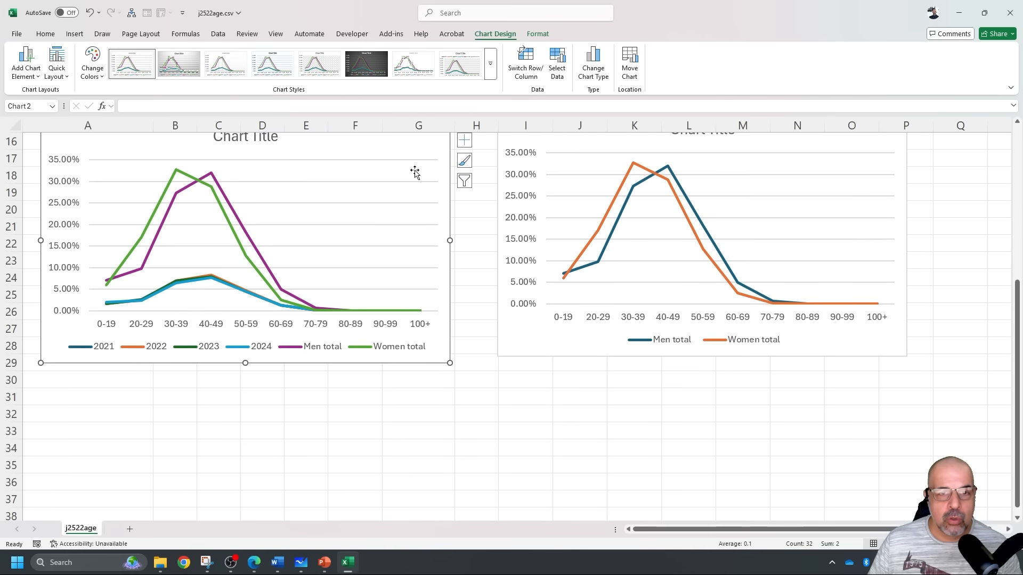
{"action": "scroll", "coordinate": [415, 171], "scroll_direction": "up", "scroll_amount": 4}
{"action": "scroll", "coordinate": [415, 171], "scroll_direction": "down", "scroll_amount": 3}
{"action": "scroll", "coordinate": [417, 170], "scroll_direction": "up", "scroll_amount": 1}
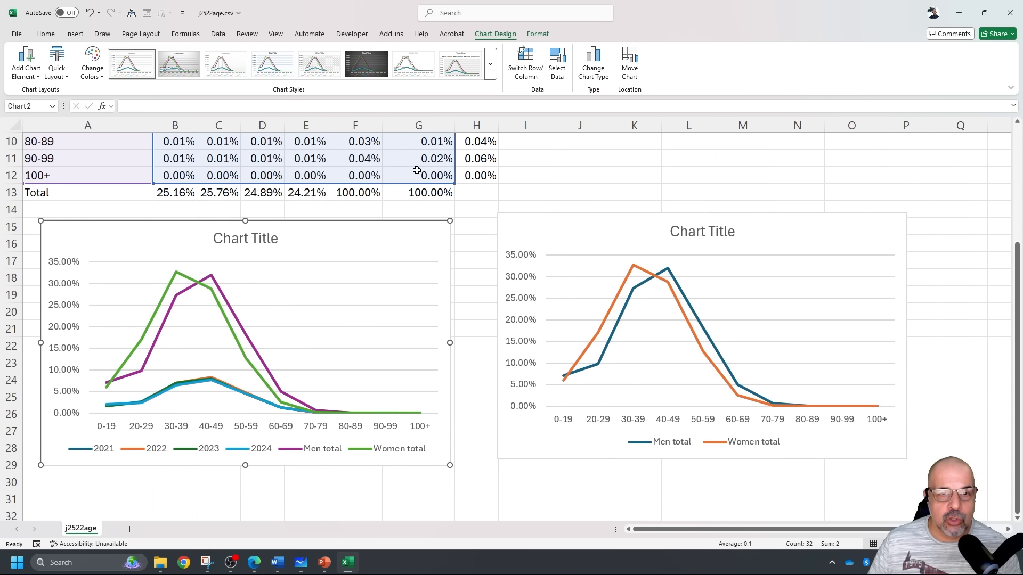
{"action": "right_click", "coordinate": [417, 238]}
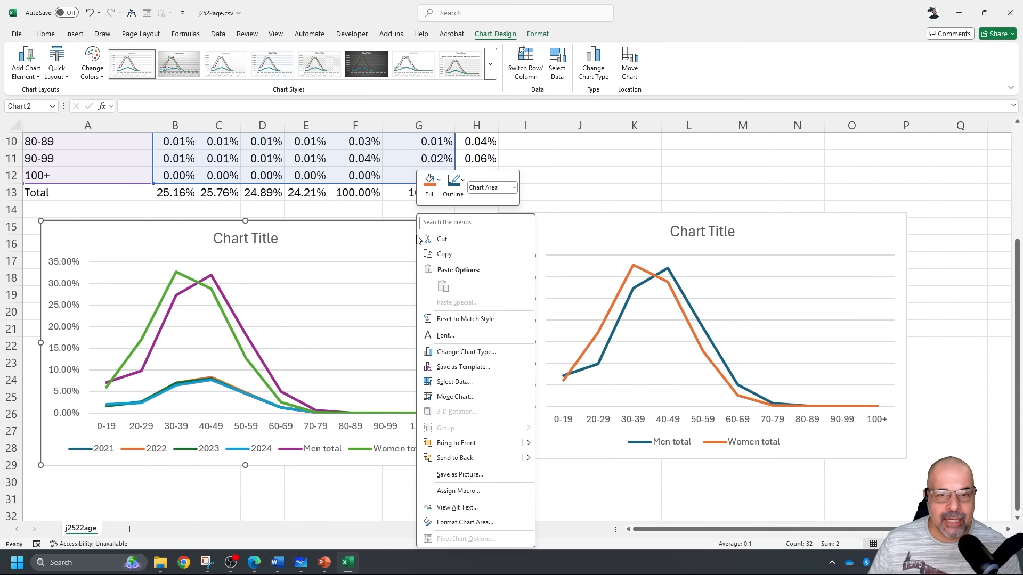
{"action": "left_click", "coordinate": [453, 382]}
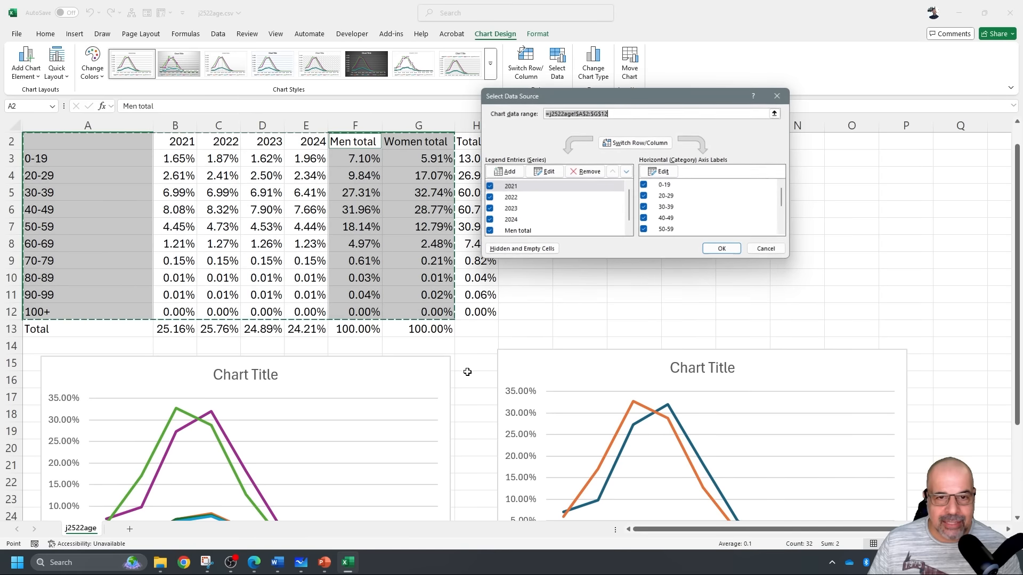
{"action": "left_click", "coordinate": [489, 186]}
{"action": "left_click", "coordinate": [488, 197]}
{"action": "left_click", "coordinate": [489, 208]}
{"action": "left_click", "coordinate": [489, 220]}
{"action": "scroll", "coordinate": [517, 221], "scroll_direction": "down", "scroll_amount": 1}
{"action": "scroll", "coordinate": [680, 190], "scroll_direction": "down", "scroll_amount": 2}
{"action": "left_click", "coordinate": [723, 249]}
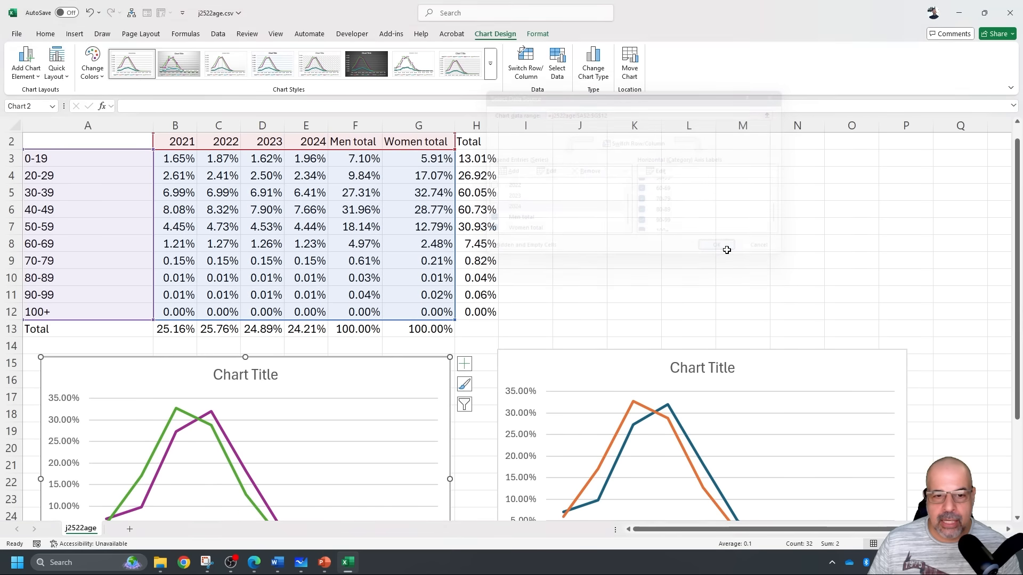
{"action": "scroll", "coordinate": [669, 252], "scroll_direction": "down", "scroll_amount": 3}
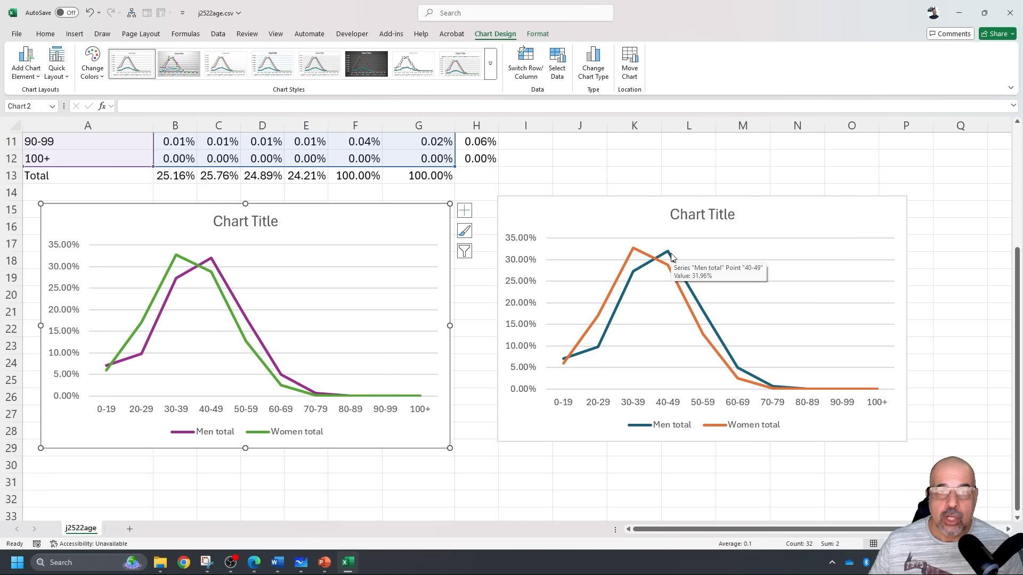
Delete the chart based on A2:G12 and move the remaining chart beneath the data, starting around column F, row 15.
{"action": "scroll", "coordinate": [301, 201], "scroll_direction": "up", "scroll_amount": 4}
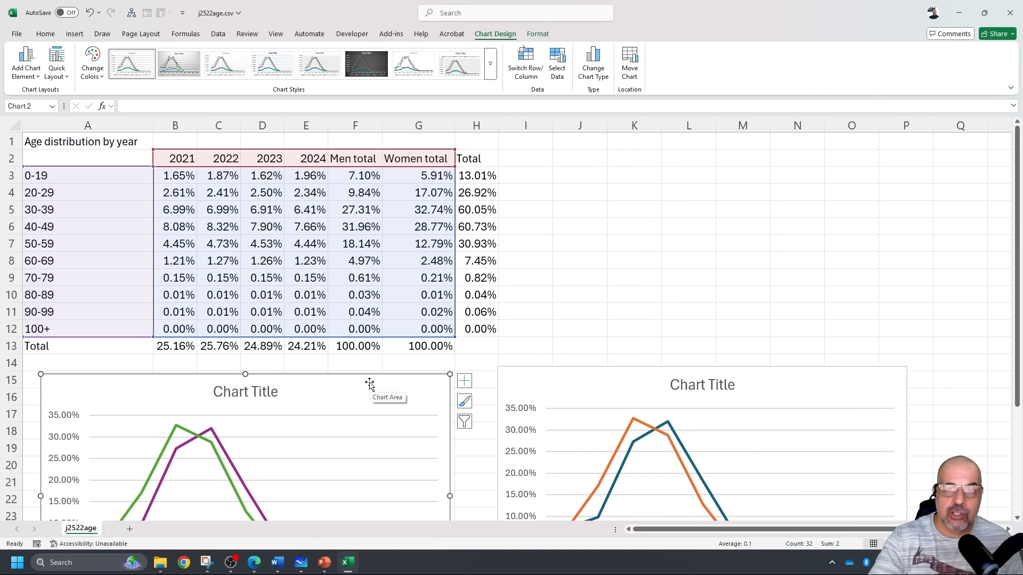
{"action": "left_click", "coordinate": [604, 385]}
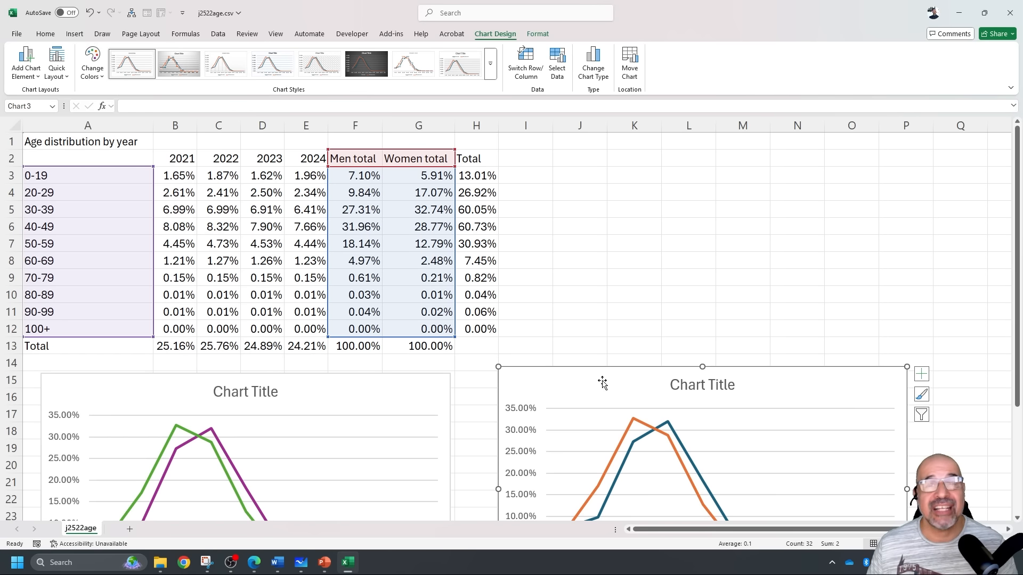
{"action": "scroll", "coordinate": [487, 271], "scroll_direction": "down", "scroll_amount": 5}
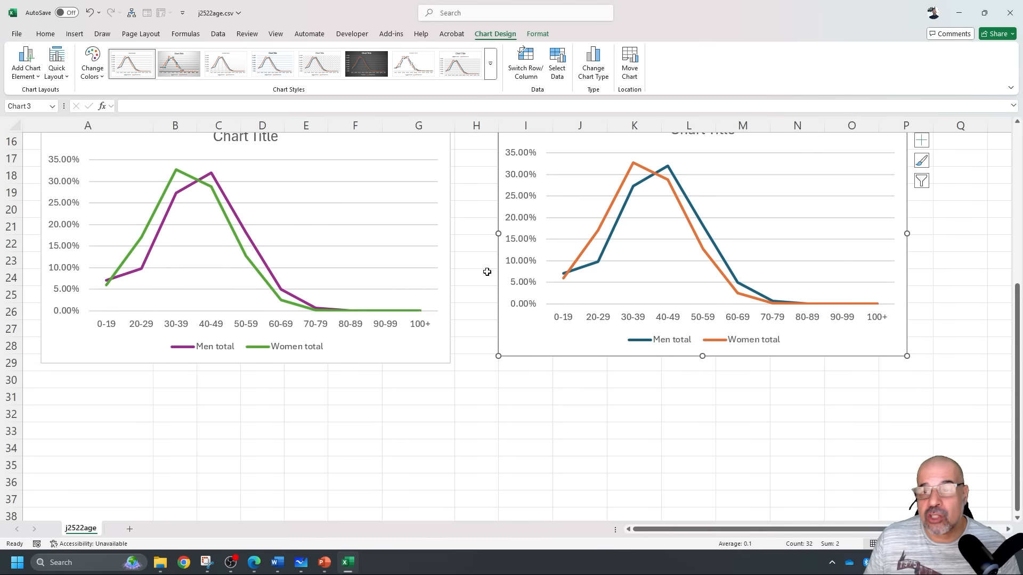
{"action": "scroll", "coordinate": [487, 272], "scroll_direction": "up", "scroll_amount": 2}
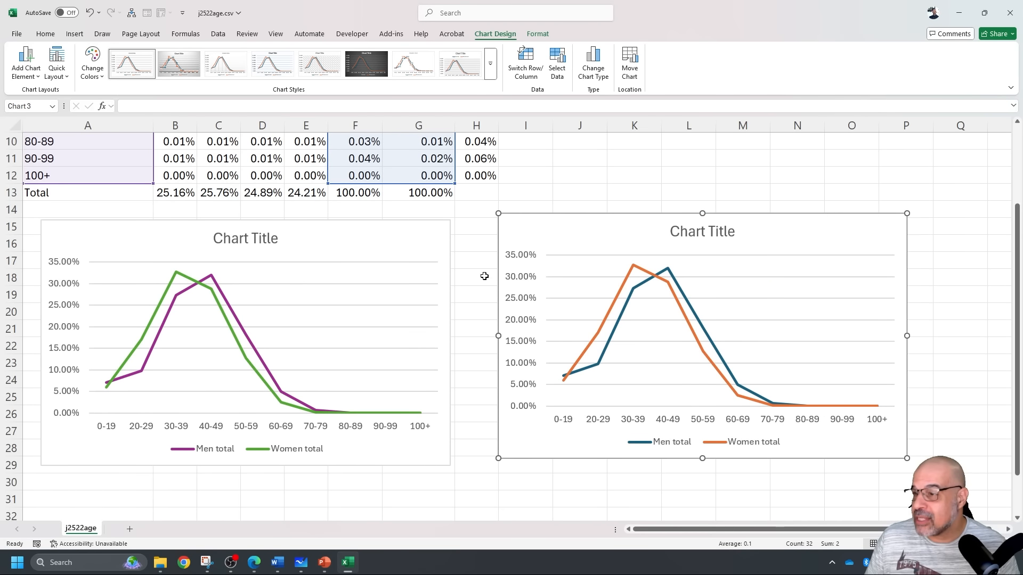
{"action": "left_click", "coordinate": [393, 241]}
{"action": "key", "text": "Delete"}
{"action": "left_click_drag", "start_coordinate": [584, 221], "coordinate": [414, 240]}
Switch to the exam paper PDF in the browser and draw a bracket beside question 23.
{"action": "left_click", "coordinate": [254, 563]}
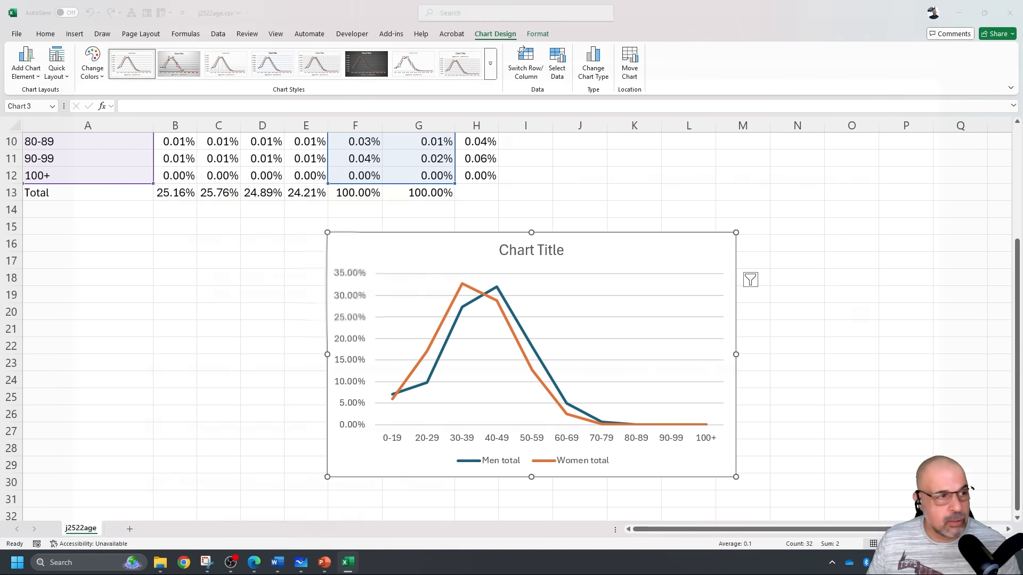
{"action": "left_click", "coordinate": [89, 51]}
{"action": "mouse_move", "coordinate": [142, 159]}
{"action": "left_mouse_down"}
{"action": "mouse_move", "coordinate": [131, 162]}
{"action": "mouse_move", "coordinate": [149, 303]}
{"action": "mouse_move", "coordinate": [177, 315]}
{"action": "left_mouse_up"}
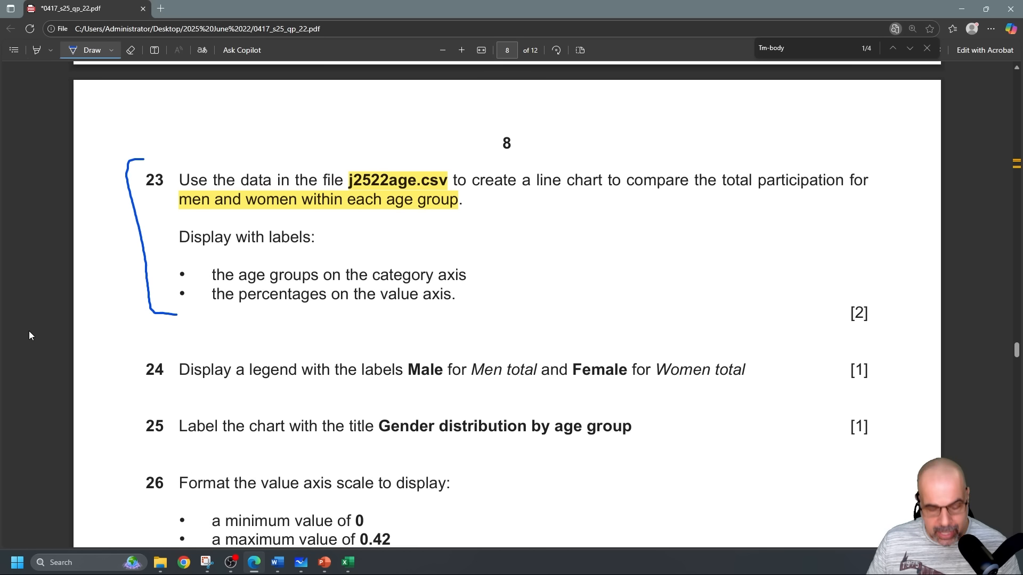
Return to the Excel workbook and move the line chart up so it starts around row 13.
{"action": "key", "text": "alt+Tab"}
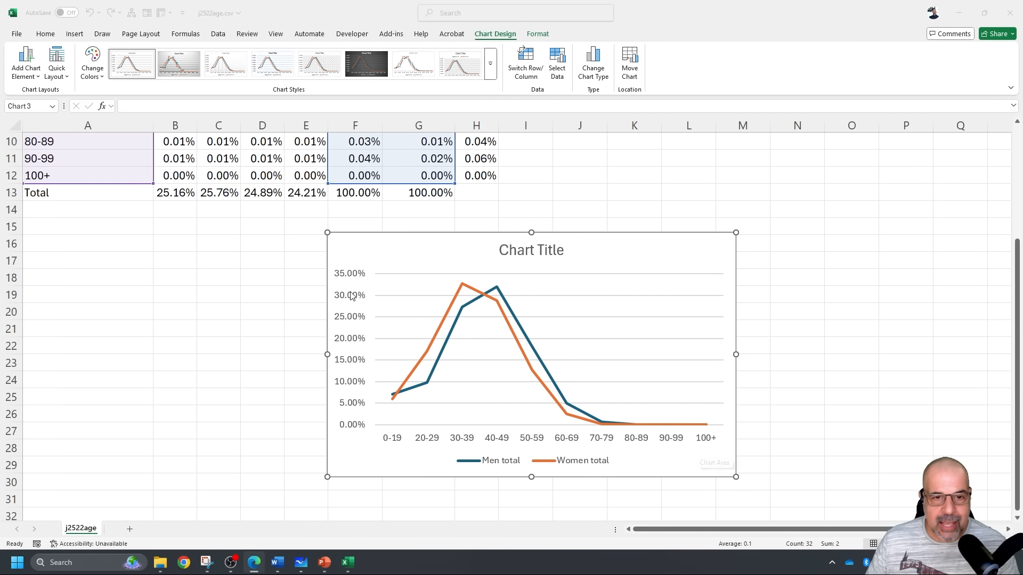
{"action": "left_click", "coordinate": [409, 247]}
{"action": "left_click_drag", "start_coordinate": [409, 255], "coordinate": [401, 210]}
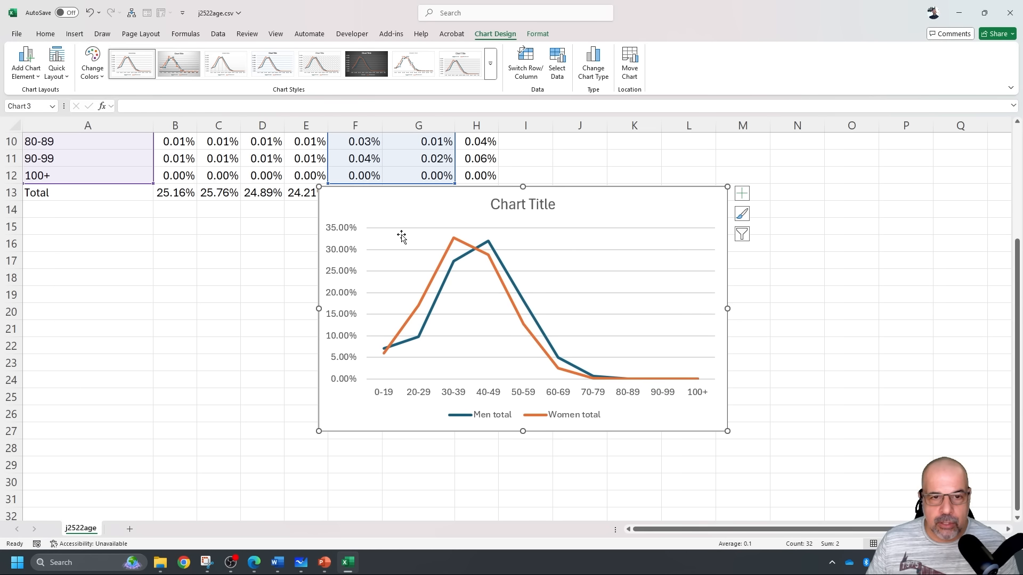
Read in the exam paper which legend labels question 24 requires, and return to the workbook.
{"action": "scroll", "coordinate": [251, 285], "scroll_direction": "down", "scroll_amount": 1}
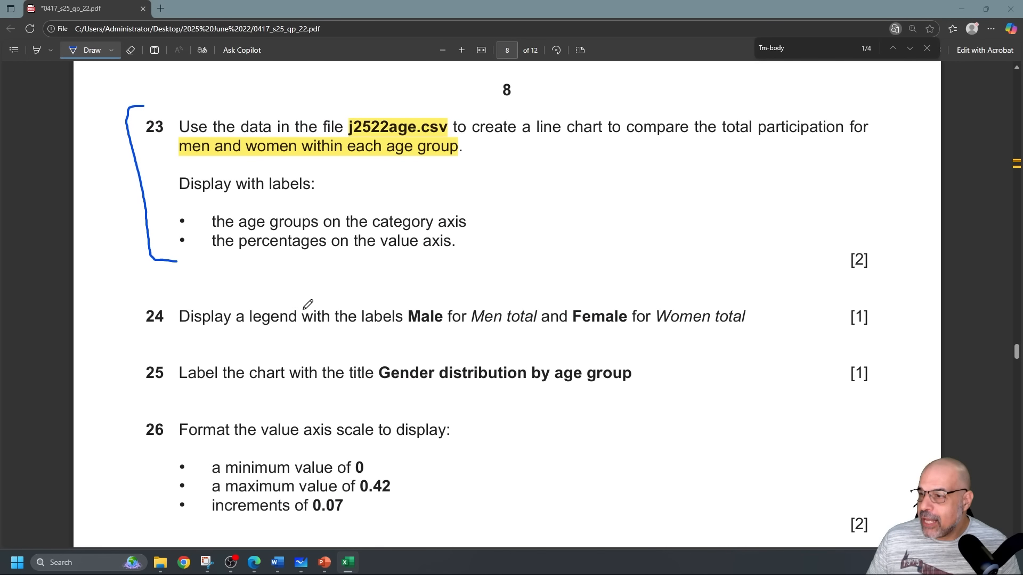
{"action": "scroll", "coordinate": [319, 290], "scroll_direction": "down", "scroll_amount": 1}
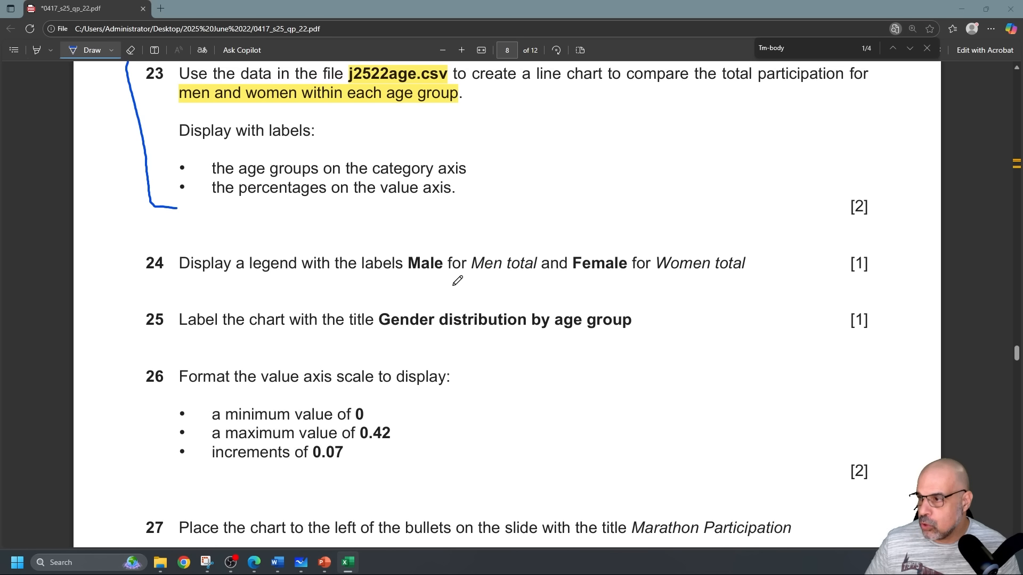
{"action": "key", "text": "alt+Tab"}
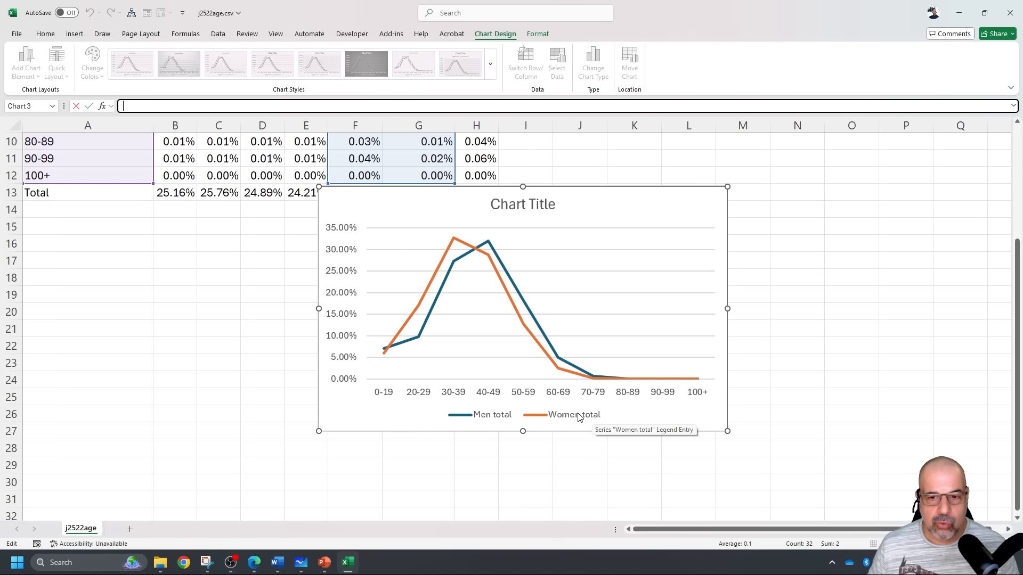
Check the series headings in F2:G2 and move the chart beside the data, starting near column I, row 1.
{"action": "scroll", "coordinate": [581, 416], "scroll_direction": "up", "scroll_amount": 3}
{"action": "scroll", "coordinate": [597, 413], "scroll_direction": "down", "scroll_amount": 2}
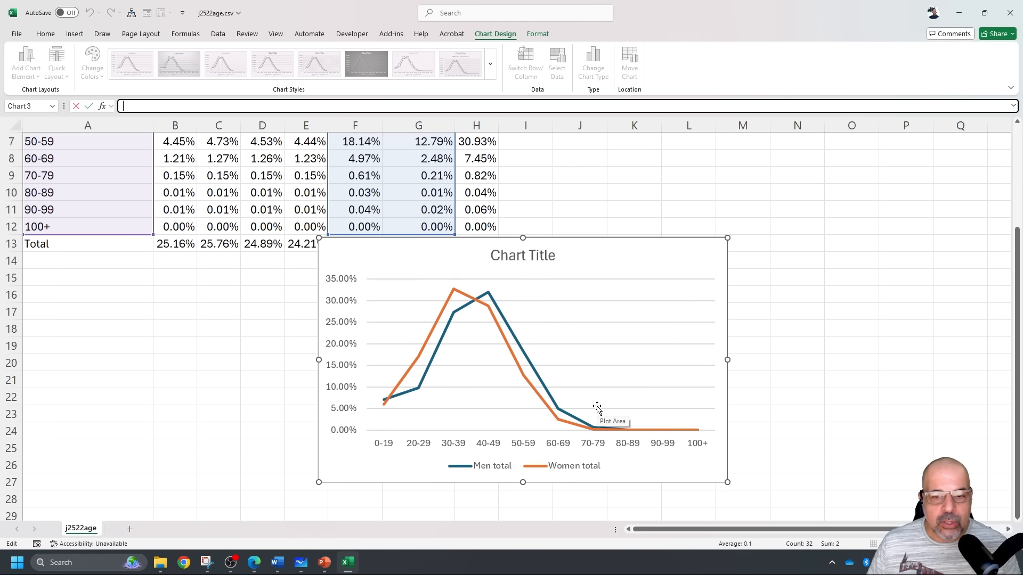
{"action": "scroll", "coordinate": [600, 411], "scroll_direction": "up", "scroll_amount": 2}
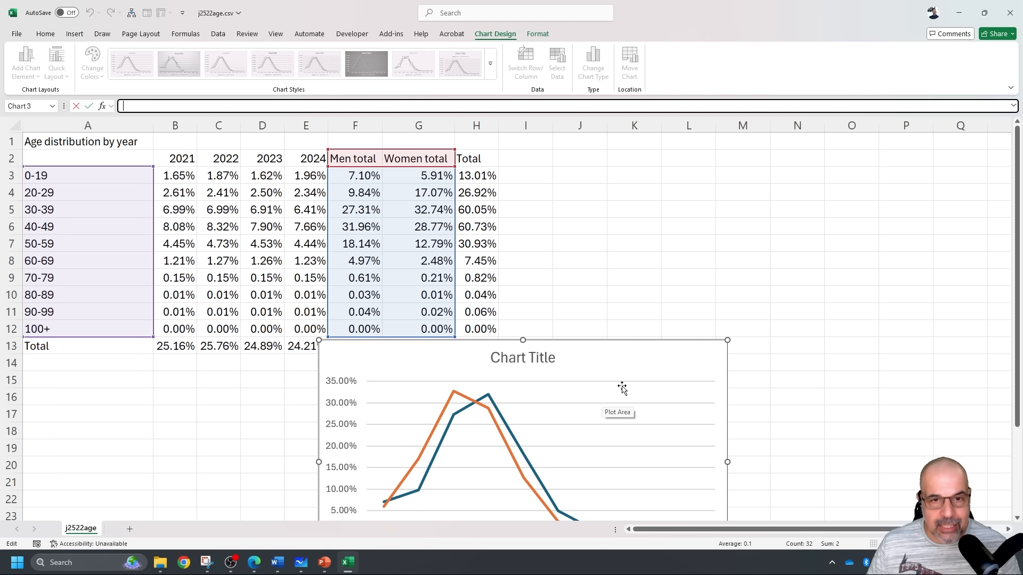
{"action": "left_click", "coordinate": [625, 311]}
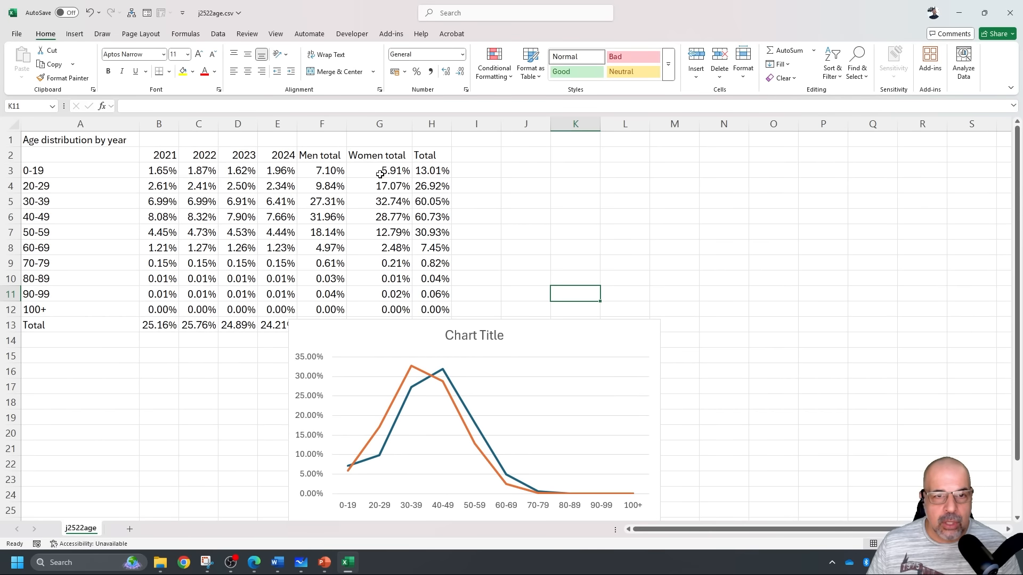
{"action": "left_click", "coordinate": [322, 154]}
{"action": "left_click", "coordinate": [376, 155]}
{"action": "left_click_drag", "start_coordinate": [320, 155], "coordinate": [373, 155]}
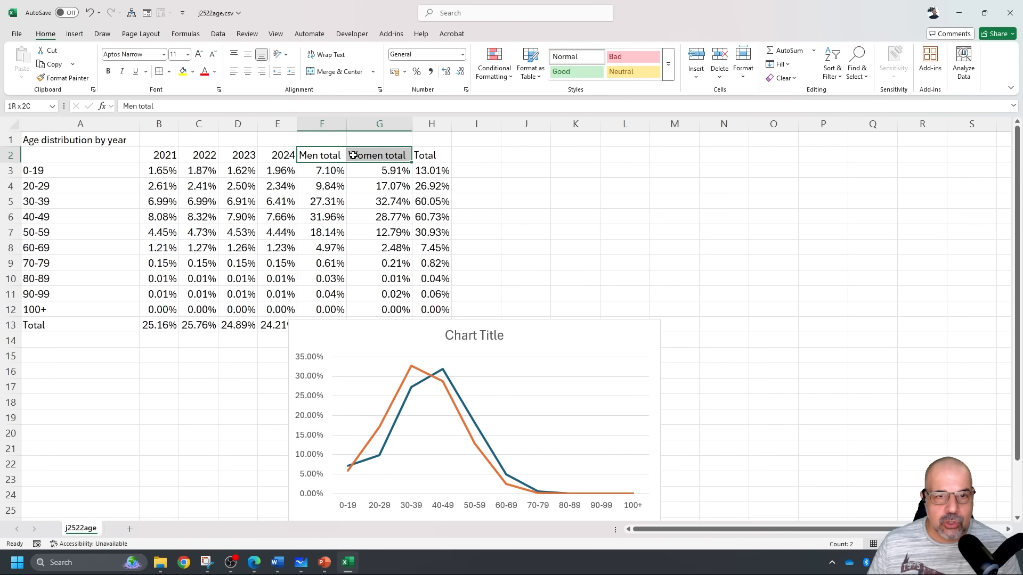
{"action": "left_click_drag", "start_coordinate": [553, 335], "coordinate": [747, 152]}
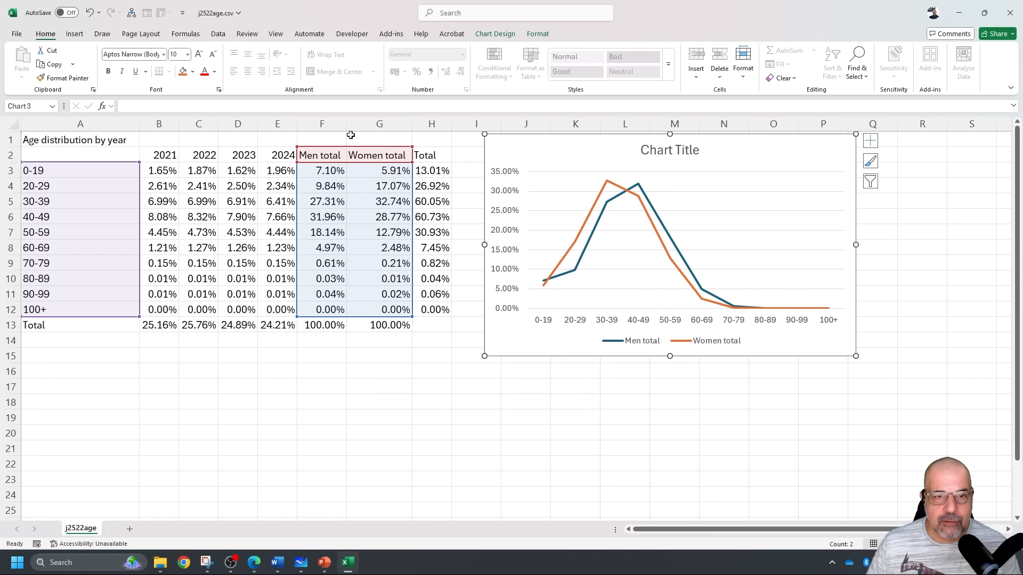
{"action": "left_click", "coordinate": [523, 443]}
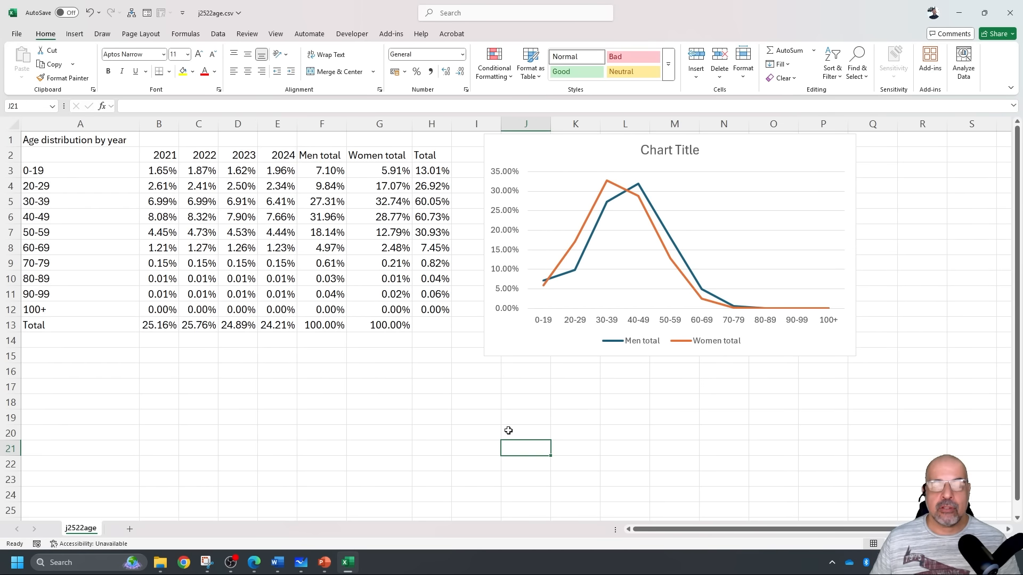
Shorten the series headings to "Men" in F2 and "Women" in G2.
{"action": "double_click", "coordinate": [337, 156]}
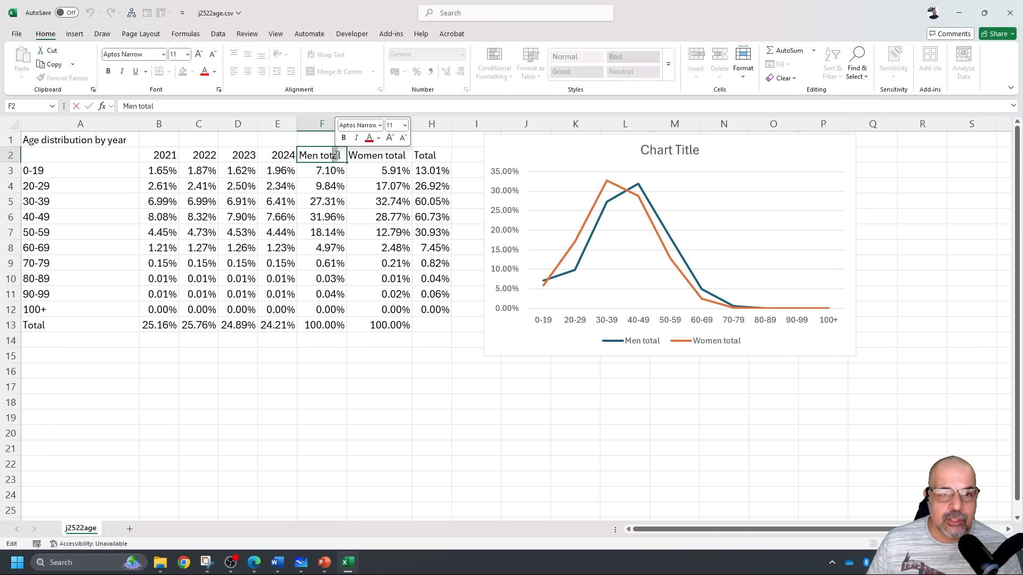
{"action": "key", "text": "BackSpace"}
{"action": "key", "text": "BackSpace"}
{"action": "key", "text": "BackSpace"}
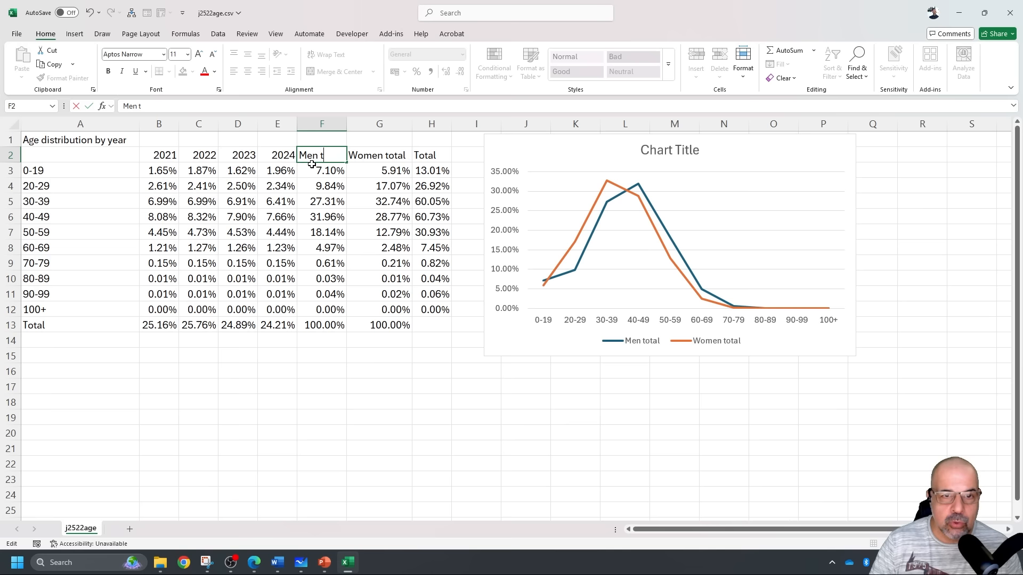
{"action": "left_click", "coordinate": [390, 159]}
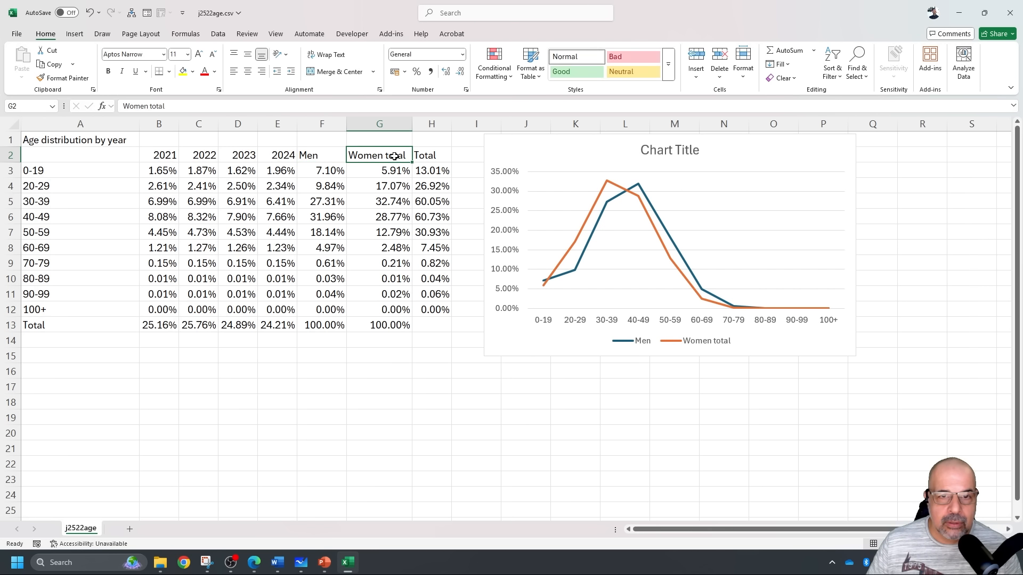
{"action": "double_click", "coordinate": [404, 153]}
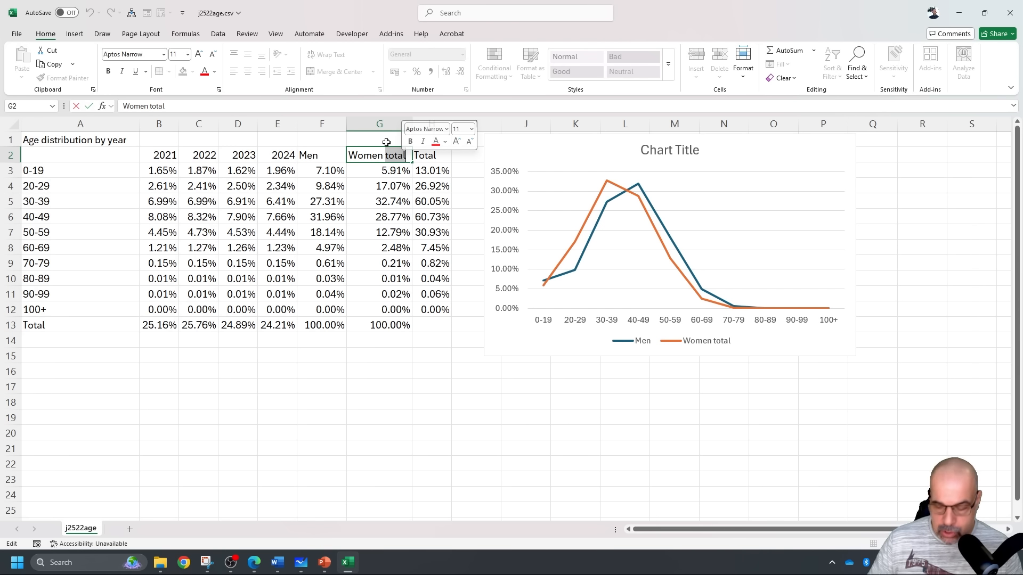
{"action": "key", "text": "BackSpace"}
{"action": "left_click", "coordinate": [536, 406]}
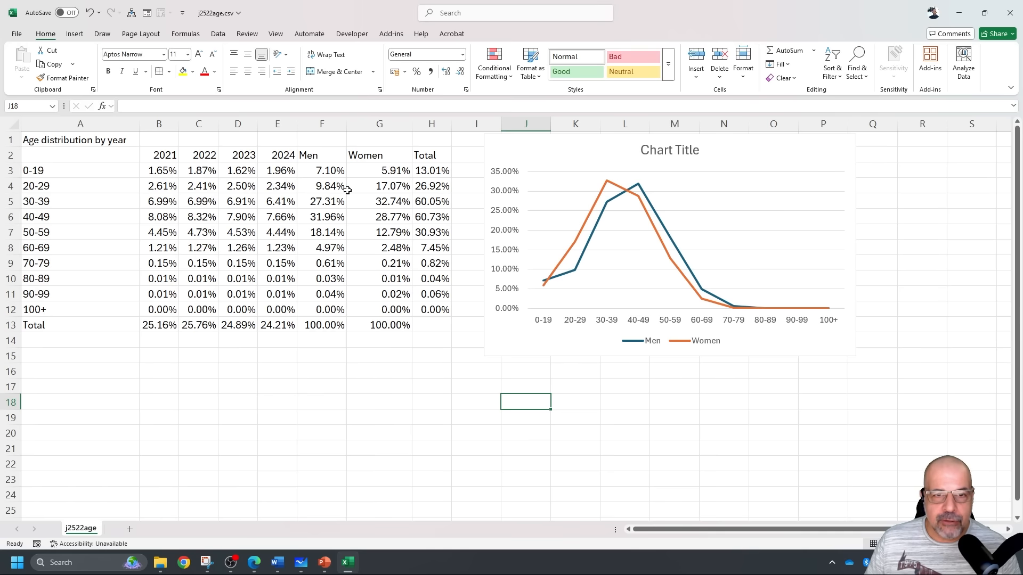
Examine the chart legend's entries and formatting options, and compare them with the series heading in F2.
{"action": "left_click", "coordinate": [328, 153]}
{"action": "left_click", "coordinate": [690, 344]}
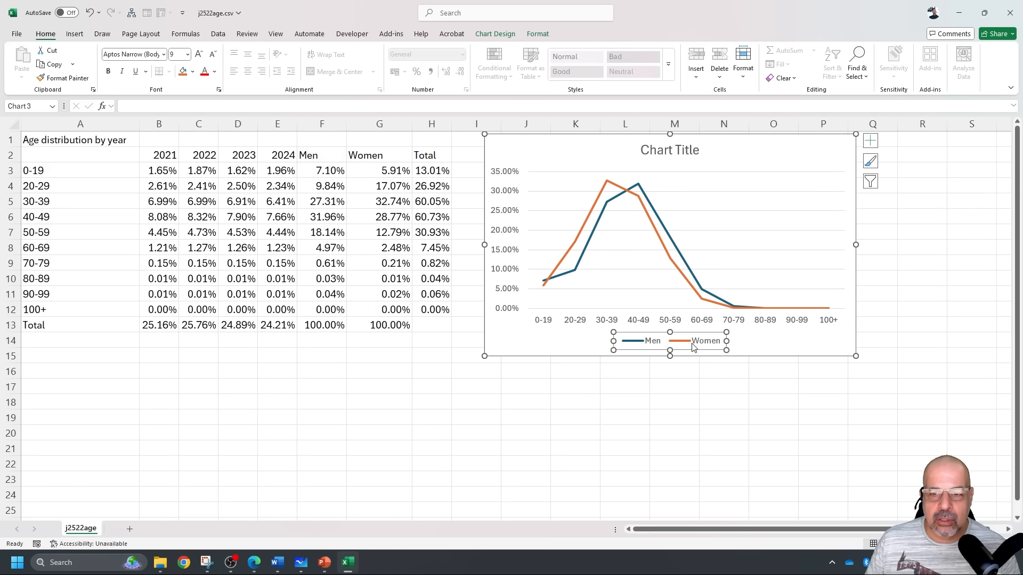
{"action": "left_click", "coordinate": [556, 344]}
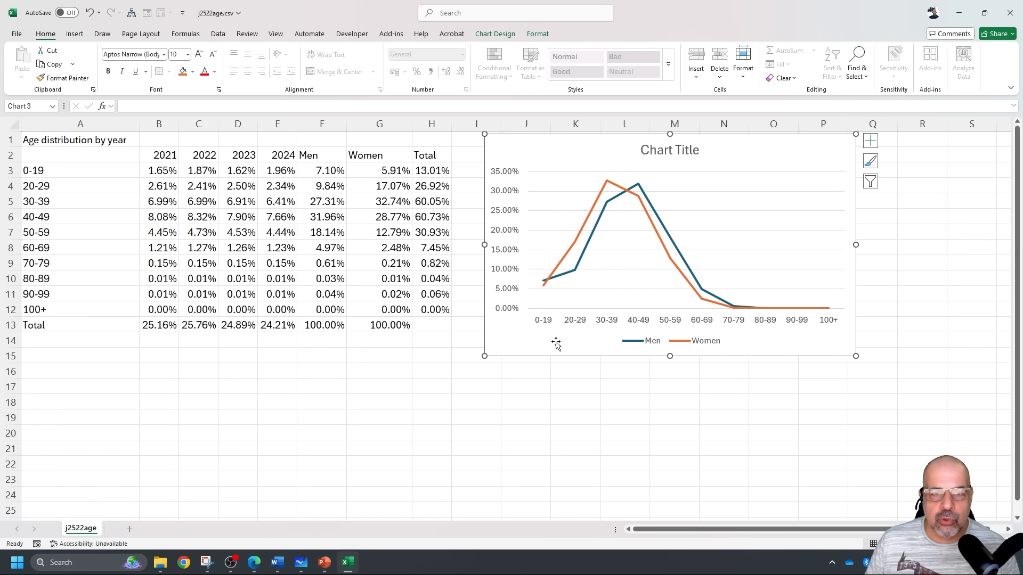
{"action": "double_click", "coordinate": [555, 343]}
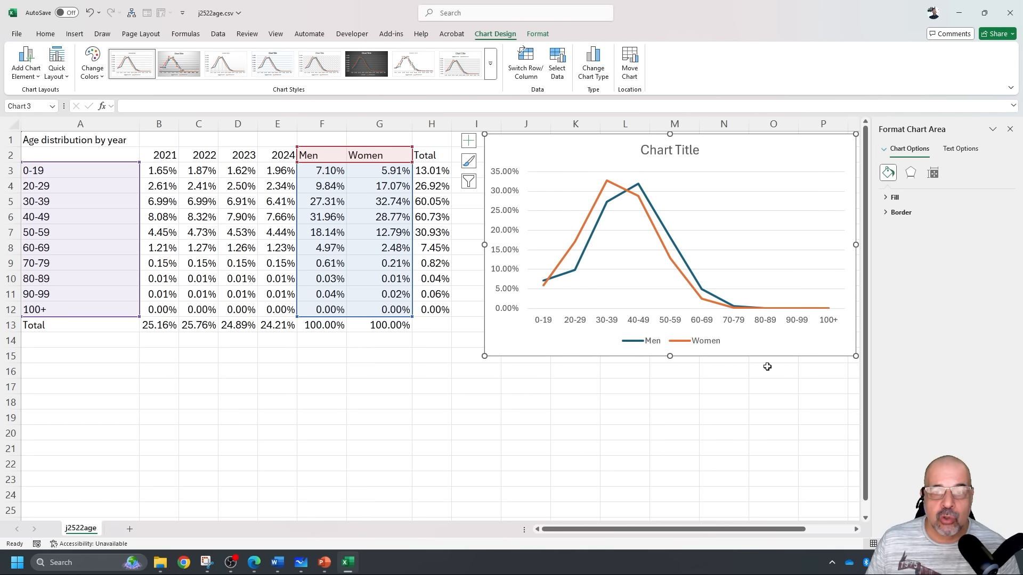
{"action": "left_click", "coordinate": [656, 346]}
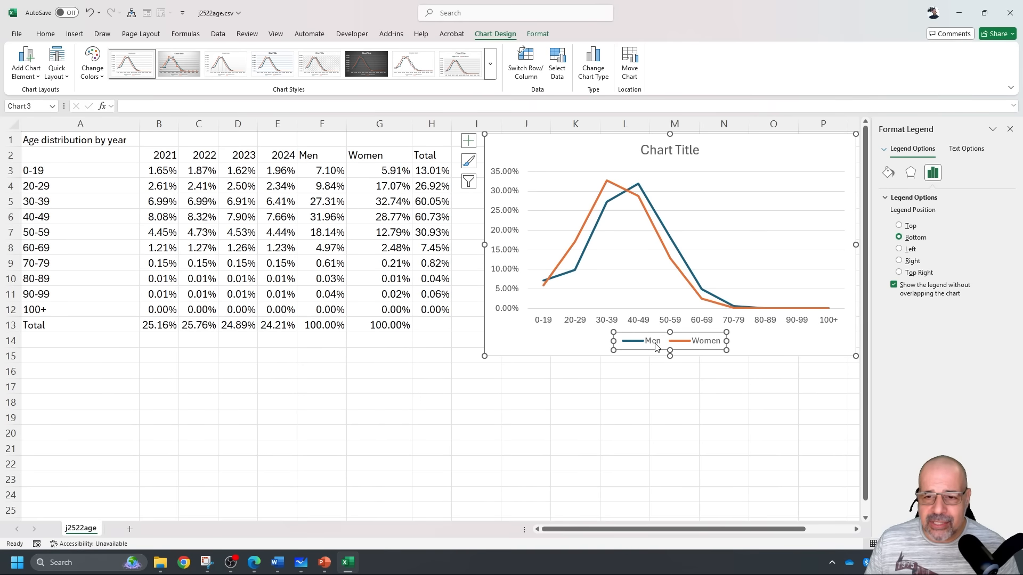
{"action": "right_click", "coordinate": [657, 346]}
{"action": "left_click", "coordinate": [691, 446]}
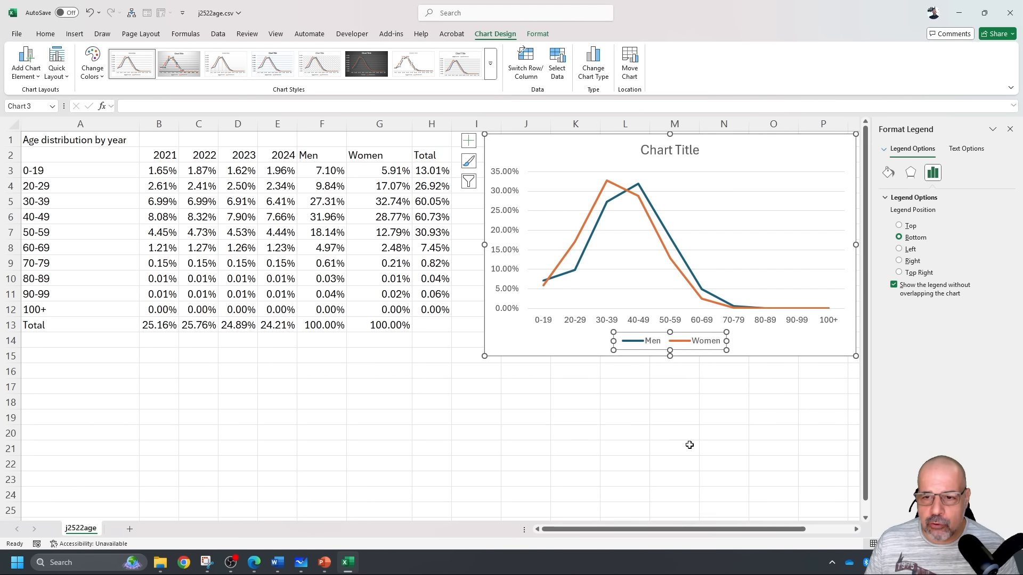
{"action": "left_click", "coordinate": [966, 149]}
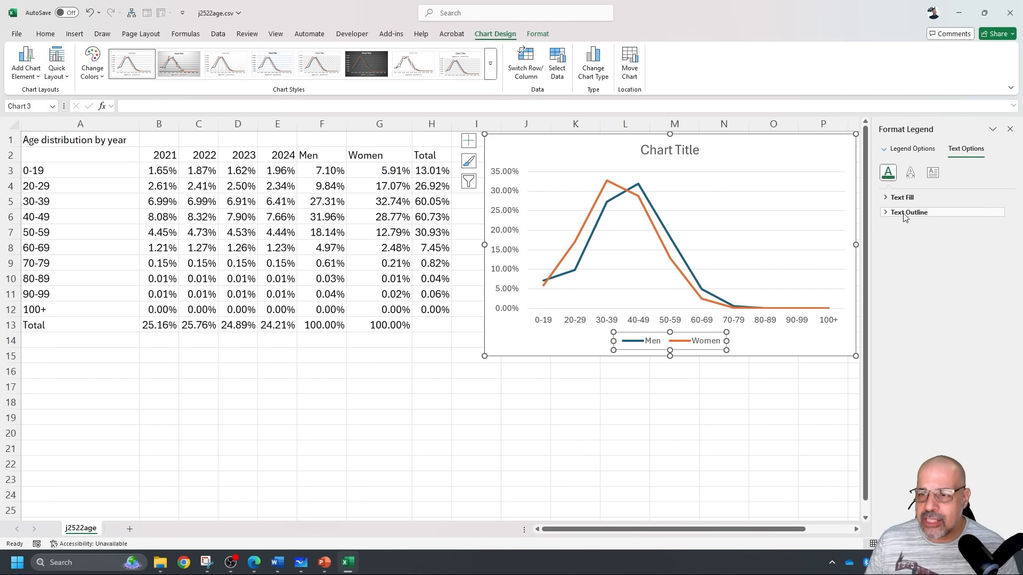
{"action": "left_click", "coordinate": [707, 344]}
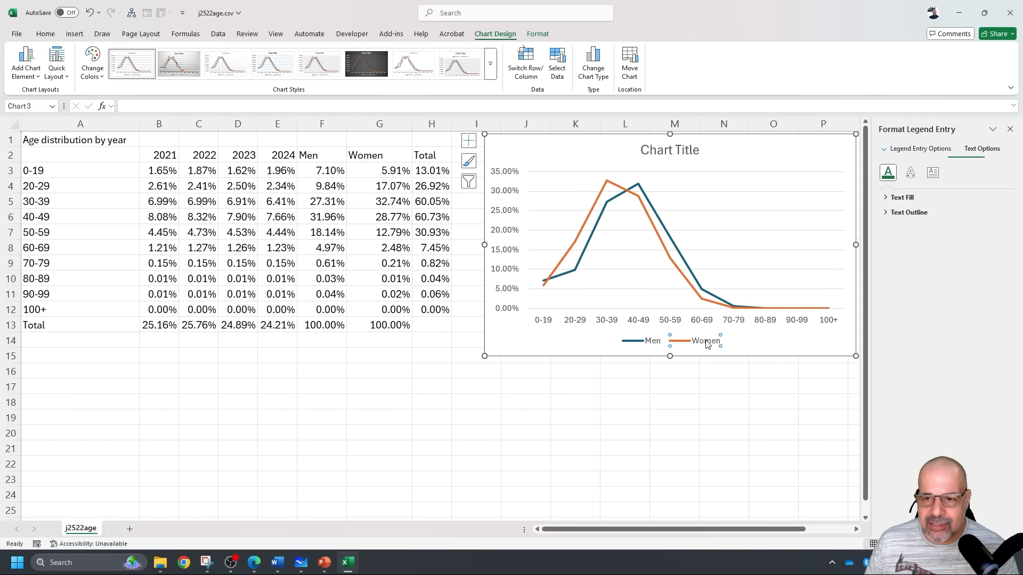
{"action": "left_click", "coordinate": [318, 159]}
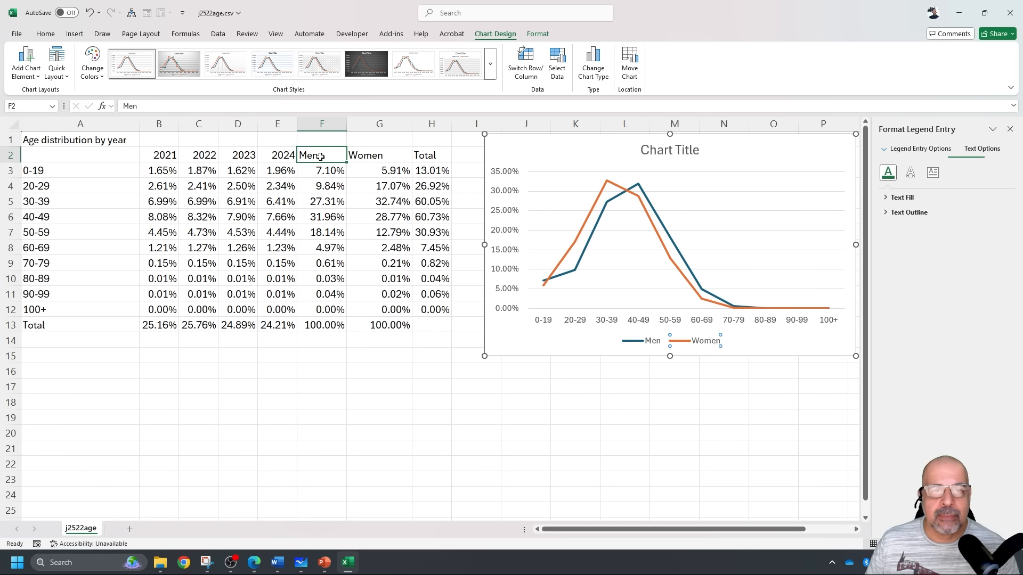
{"action": "left_click", "coordinate": [633, 413]}
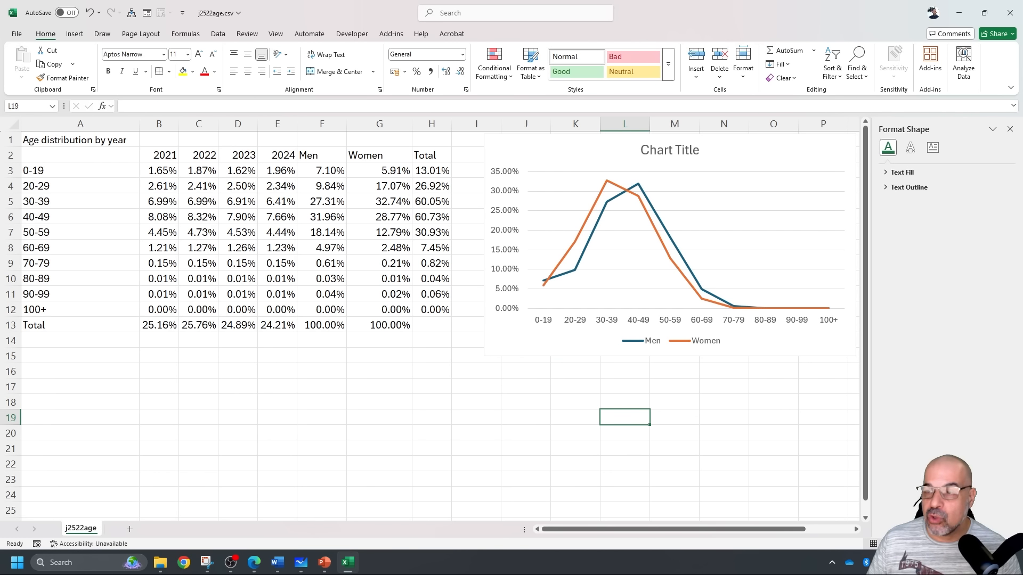
In the exam paper PDF in the browser, mark question 24 with a pen stroke and copy the title "Gender distribution by age group" from question 25.
{"action": "key", "text": "alt+Tab"}
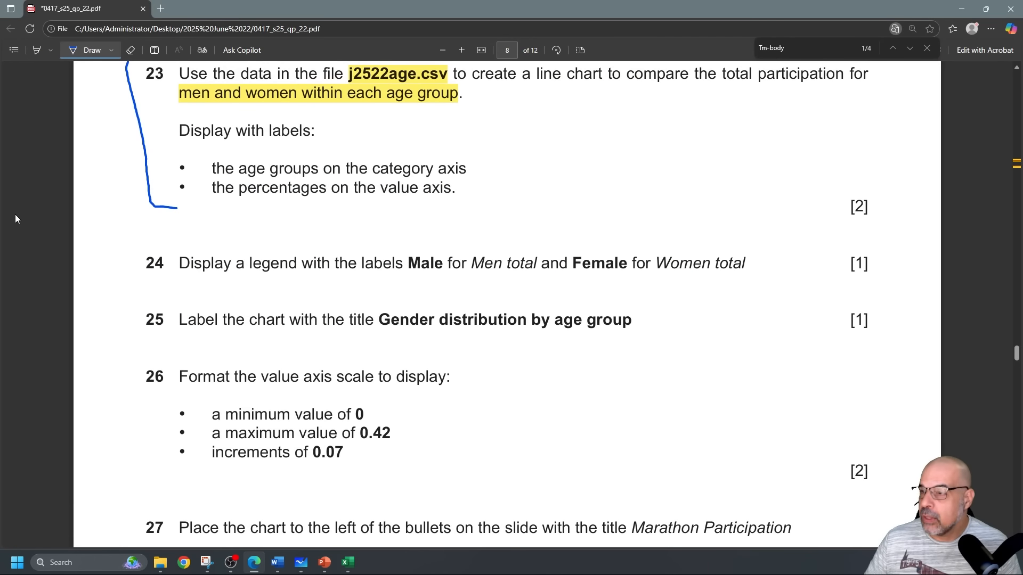
{"action": "left_click_drag", "start_coordinate": [99, 267], "coordinate": [153, 257]}
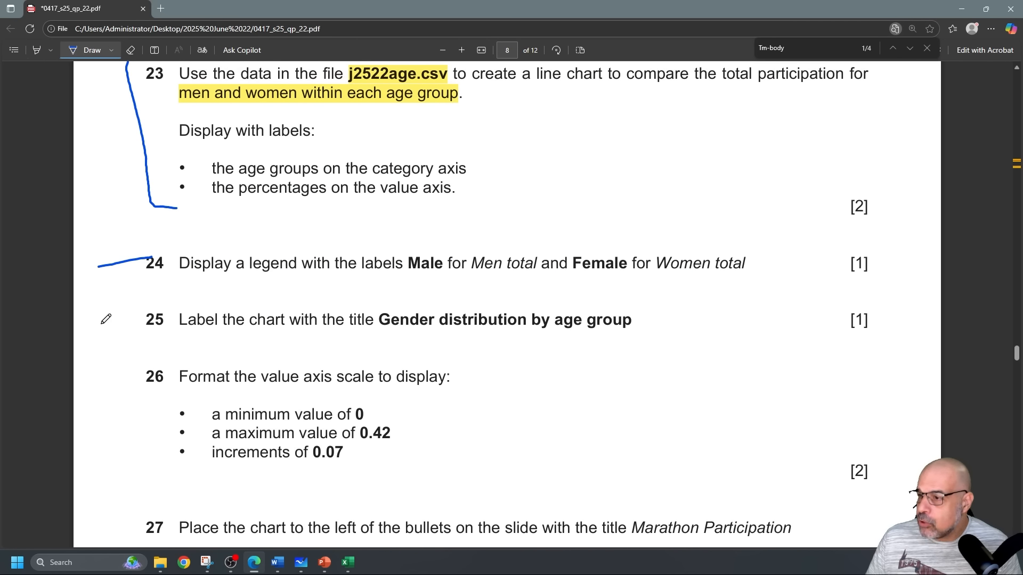
{"action": "left_click", "coordinate": [81, 51]}
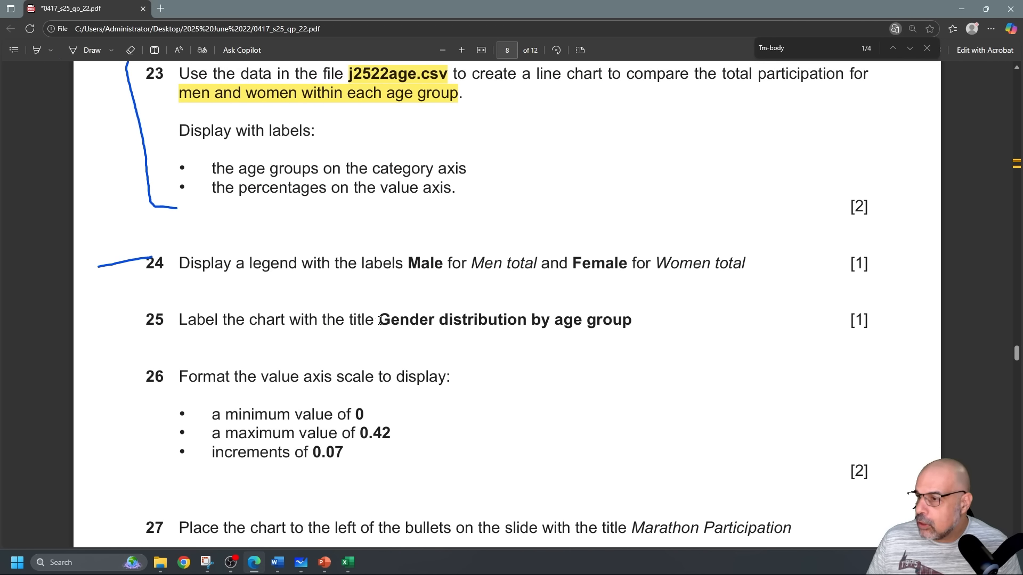
{"action": "left_click_drag", "start_coordinate": [384, 320], "coordinate": [629, 320]}
{"action": "key", "text": "ctrl+c"}
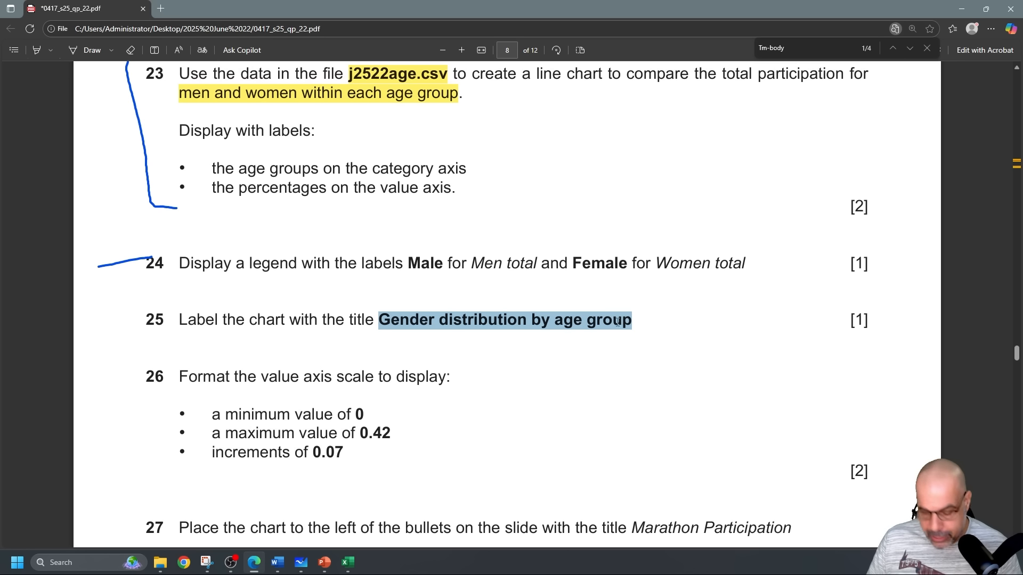
{"action": "left_click", "coordinate": [33, 300]}
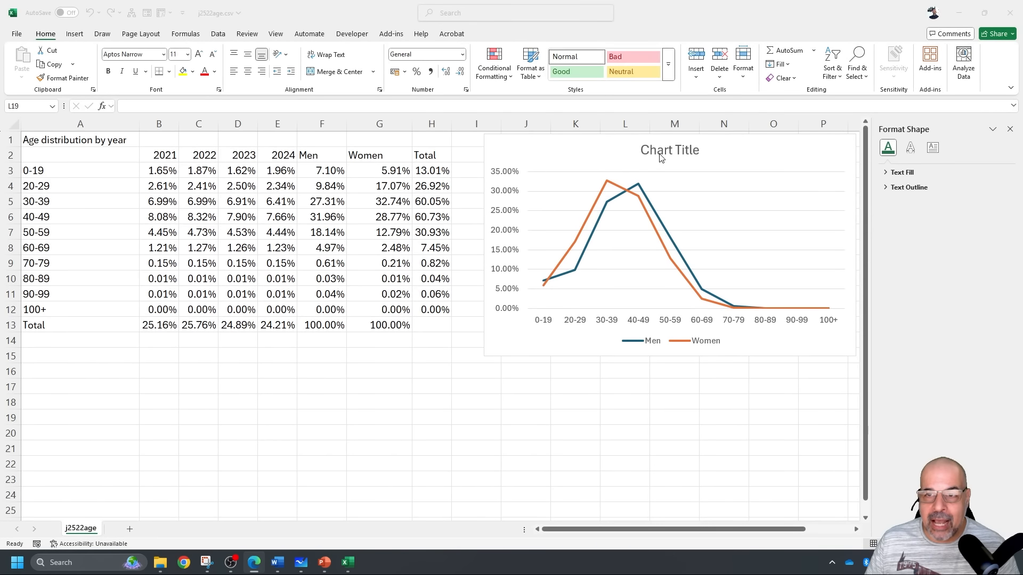
Replace the placeholder title of the line chart in the Excel workbook with the copied text "Gender distribution by age group".
{"action": "left_click", "coordinate": [660, 155]}
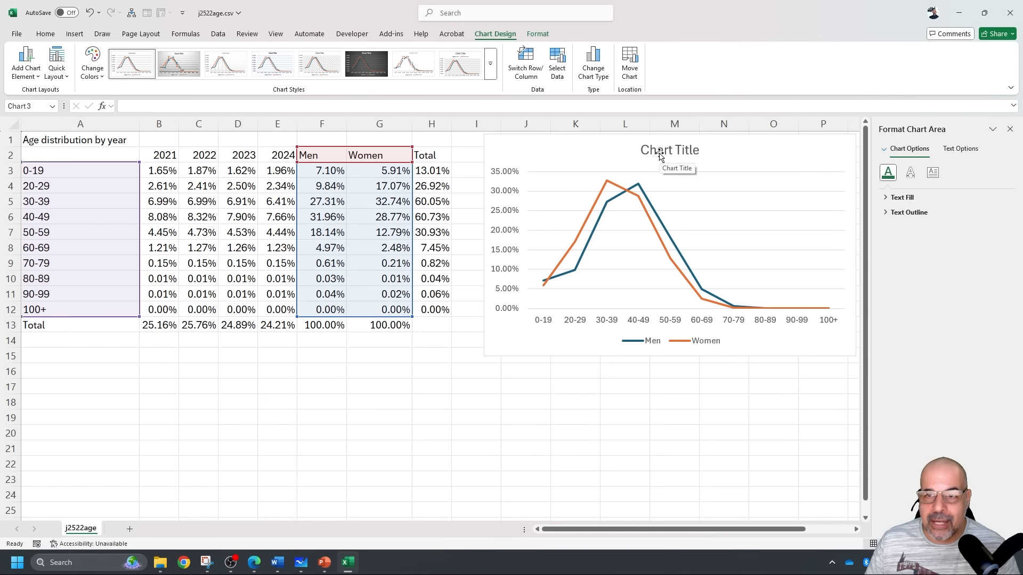
{"action": "left_click", "coordinate": [653, 148]}
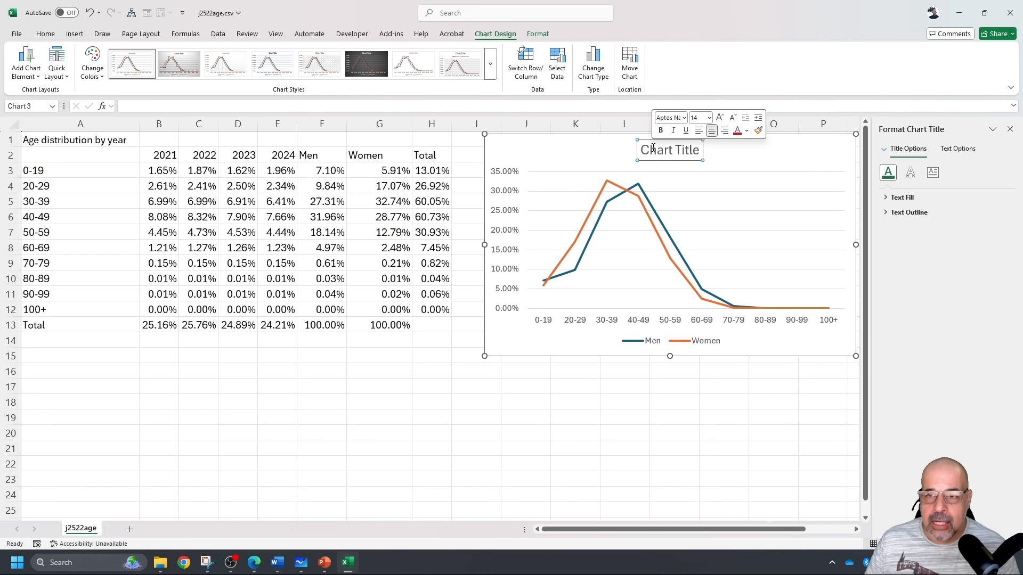
{"action": "double_click", "coordinate": [654, 151]}
{"action": "left_click", "coordinate": [649, 152]}
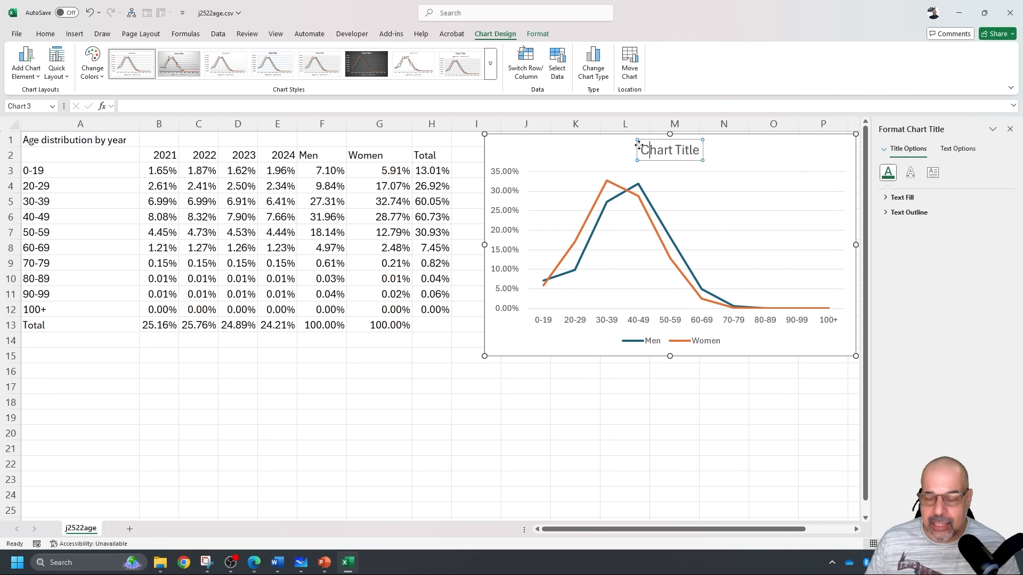
{"action": "key", "text": "Delete"}
{"action": "key", "text": "Delete"}
{"action": "key", "text": "Delete"}
{"action": "key", "text": "Delete"}
{"action": "key", "text": "Delete"}
{"action": "key", "text": "Delete"}
{"action": "key", "text": "Delete"}
{"action": "key", "text": "Delete"}
{"action": "key", "text": "Delete"}
{"action": "key", "text": "Delete"}
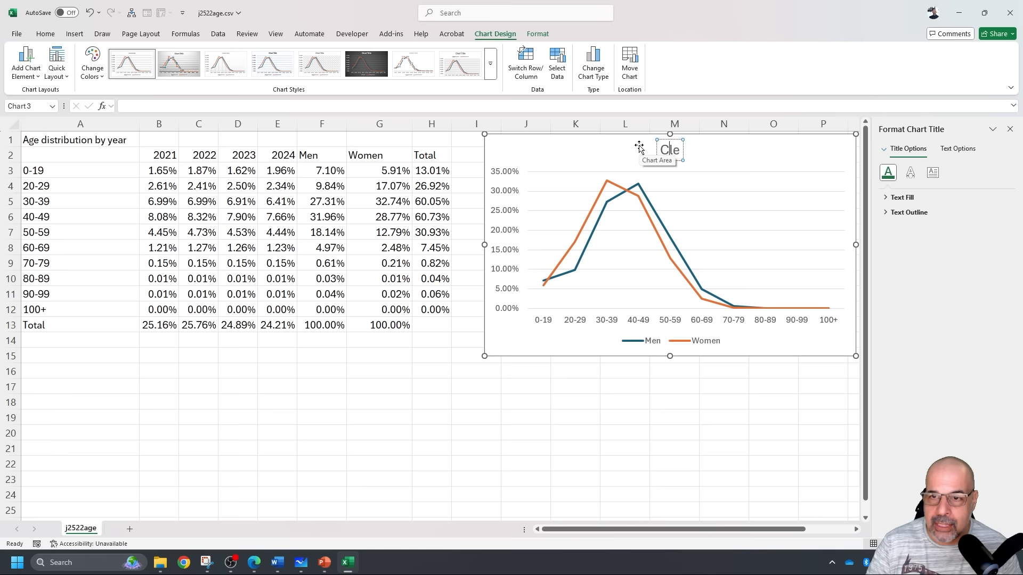
{"action": "key", "text": "BackSpace"}
{"action": "key", "text": "ctrl+v"}
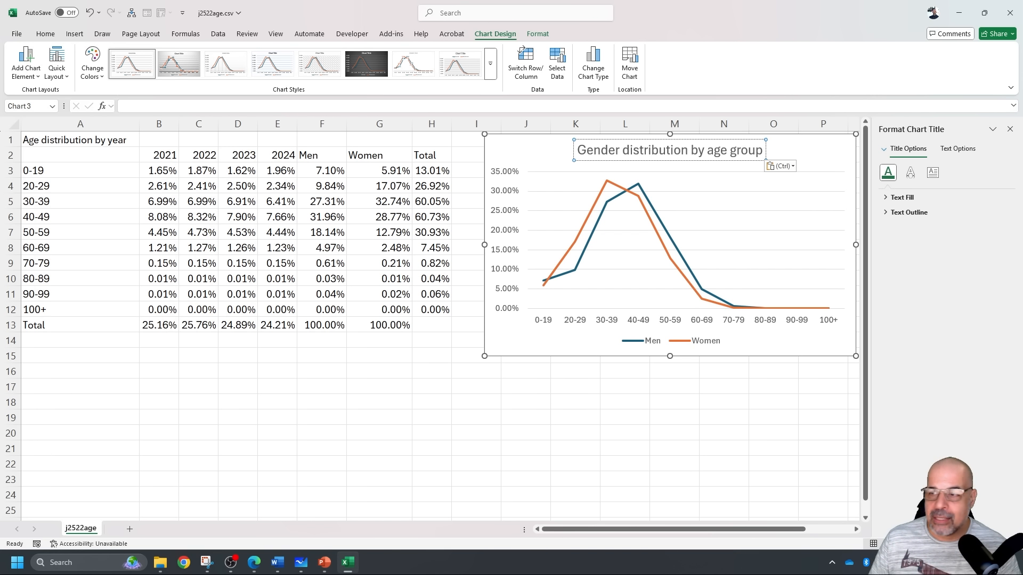
Read the value axis scale requirements of question 26 in the exam paper, and return to the workbook.
{"action": "key", "text": "alt+Tab"}
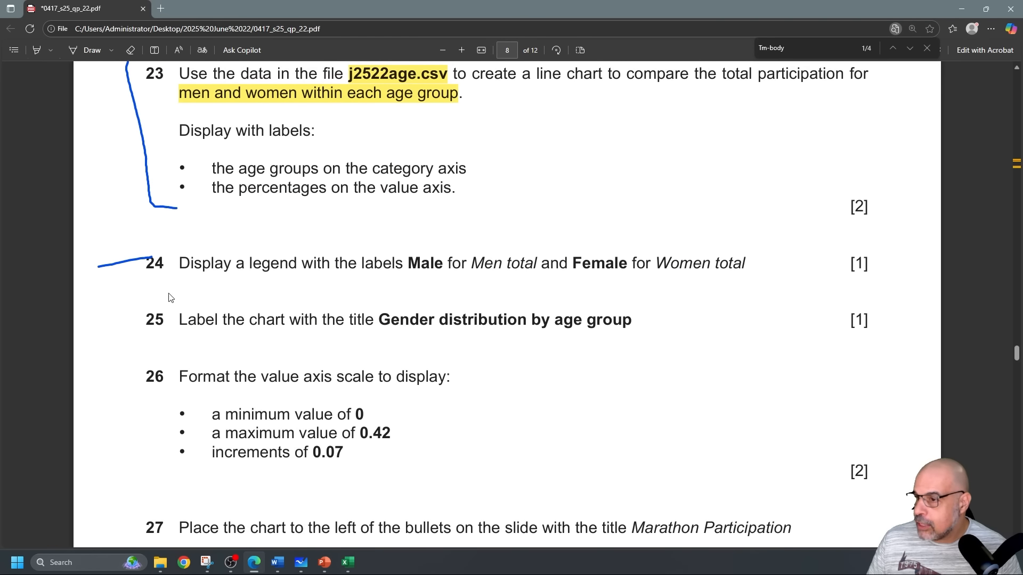
{"action": "scroll", "coordinate": [203, 353], "scroll_direction": "down", "scroll_amount": 1}
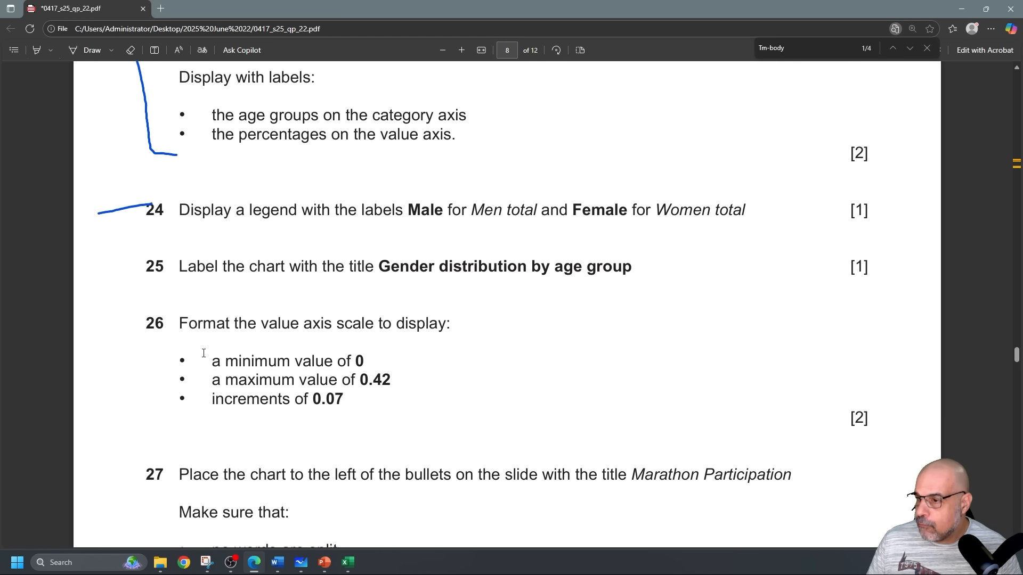
{"action": "scroll", "coordinate": [203, 353], "scroll_direction": "down", "scroll_amount": 1}
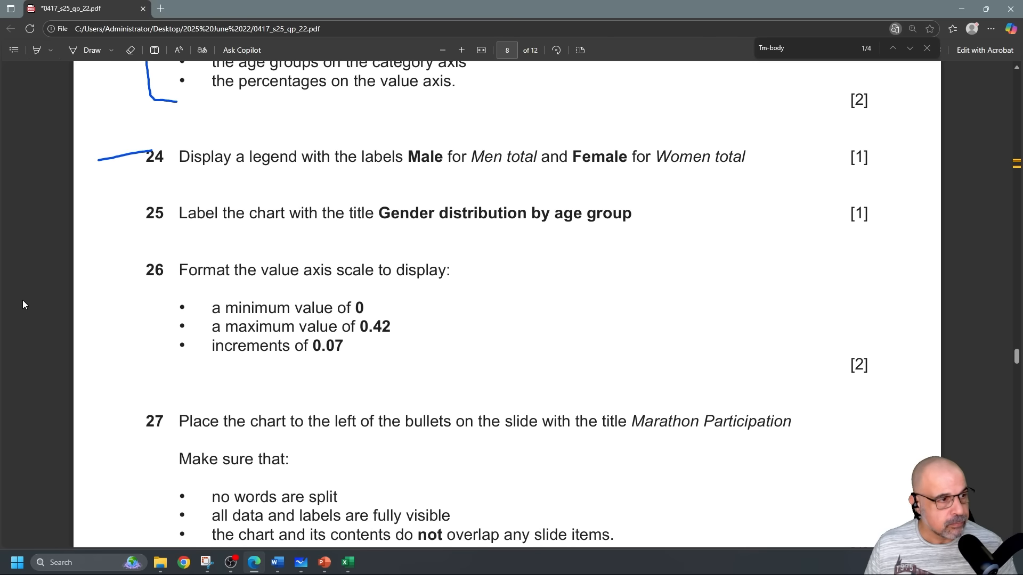
{"action": "key", "text": "alt+Tab"}
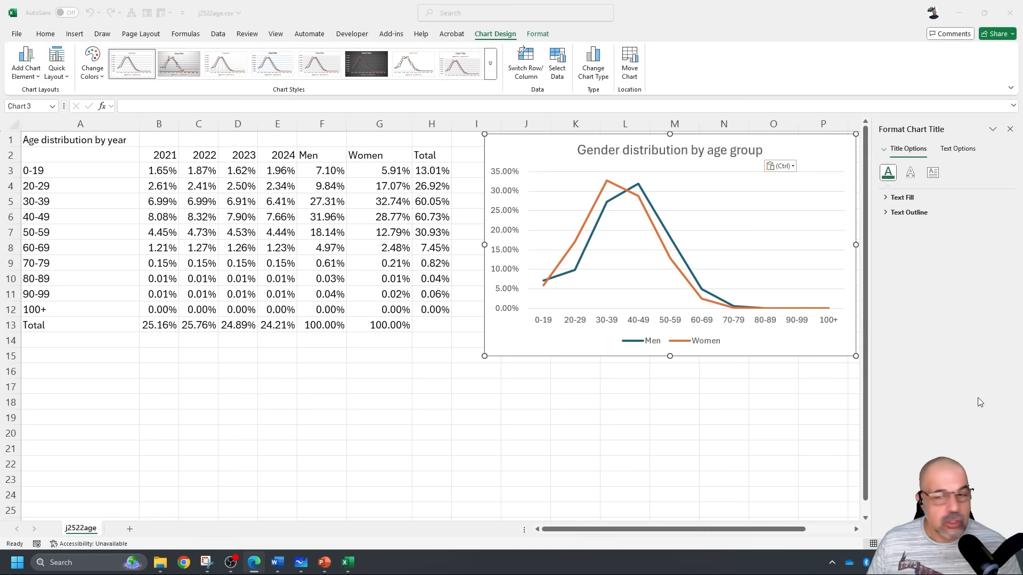
Move the chart down to start around row 6 and set its value axis maximum bound to 0.42.
{"action": "left_click", "coordinate": [508, 198]}
{"action": "left_click_drag", "start_coordinate": [487, 214], "coordinate": [494, 288]}
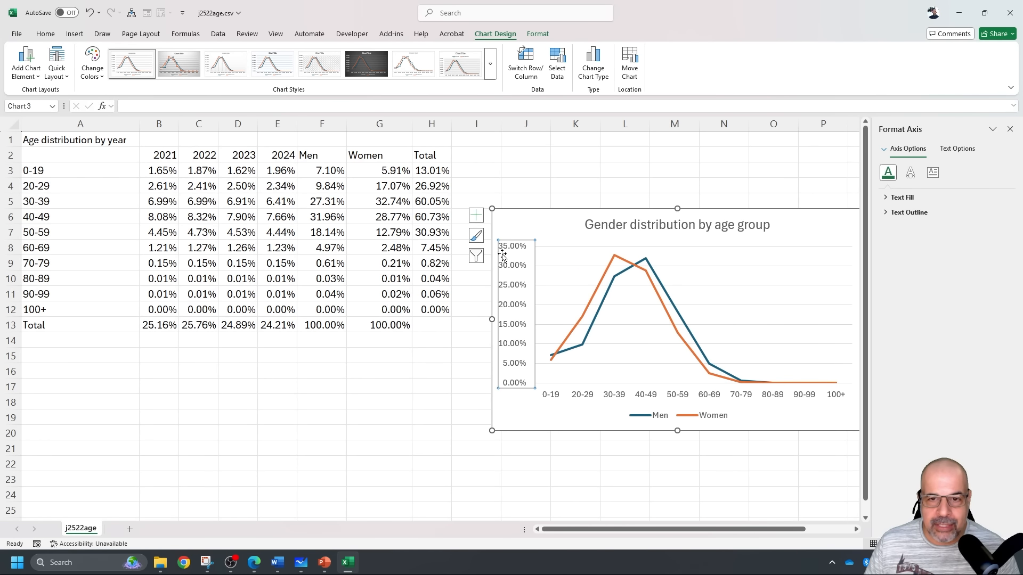
{"action": "right_click", "coordinate": [520, 290]}
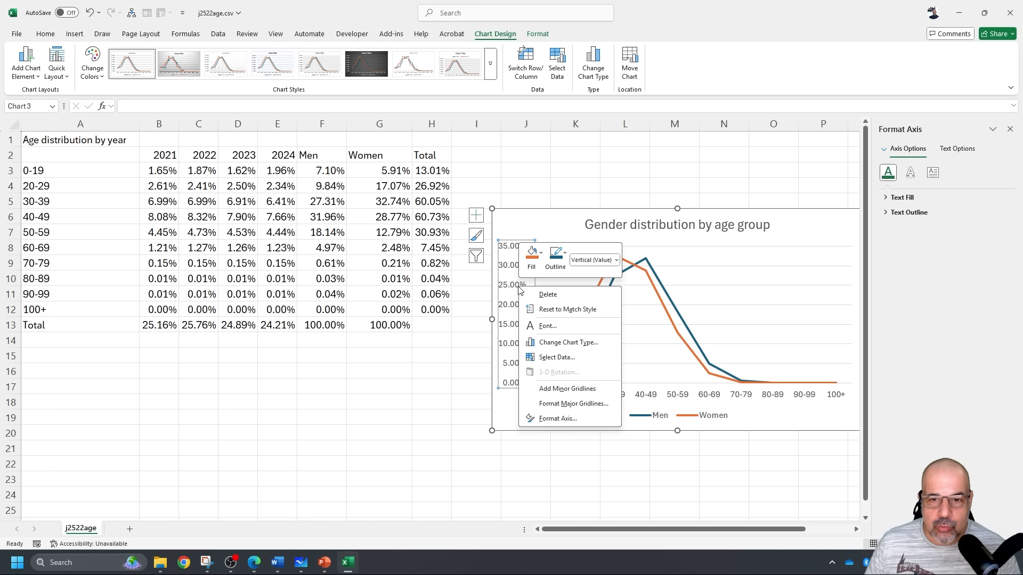
{"action": "left_click", "coordinate": [560, 419]}
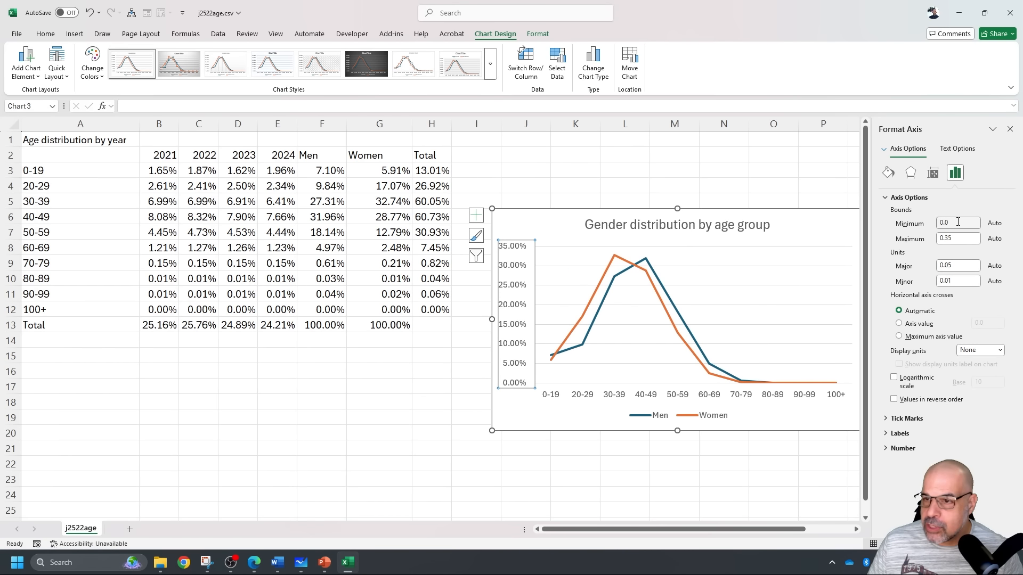
{"action": "left_click_drag", "start_coordinate": [961, 240], "coordinate": [939, 246]}
{"action": "type", "text": "0"}
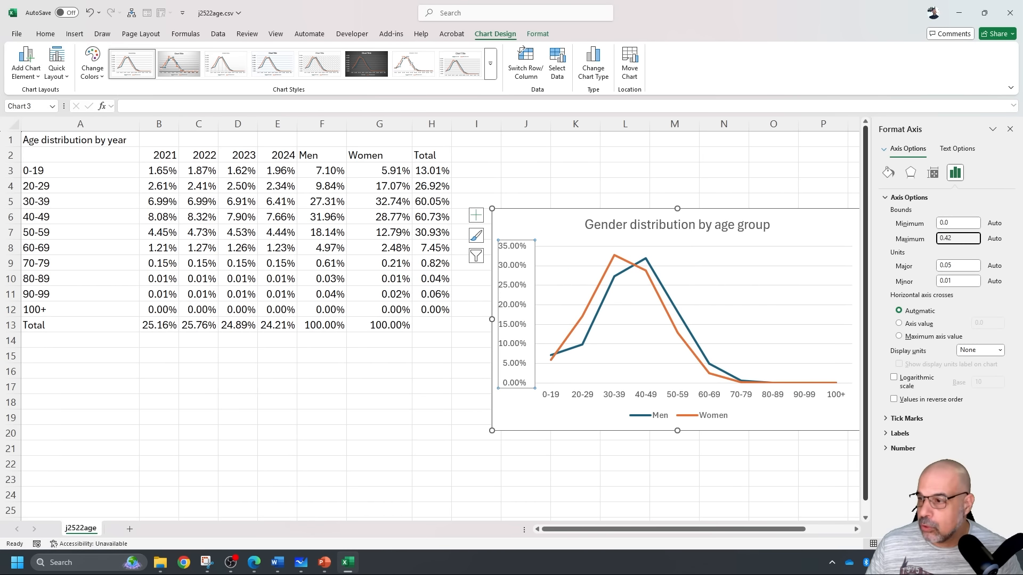
{"action": "left_click", "coordinate": [948, 263]}
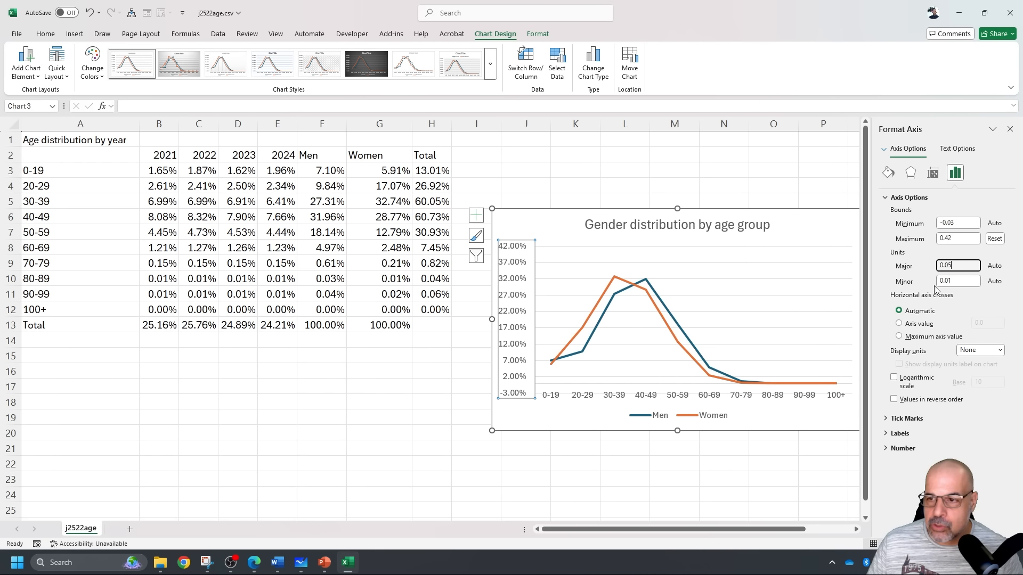
Set the value axis minimum bound to 0 and its major unit to 0.07.
{"action": "left_click", "coordinate": [953, 224]}
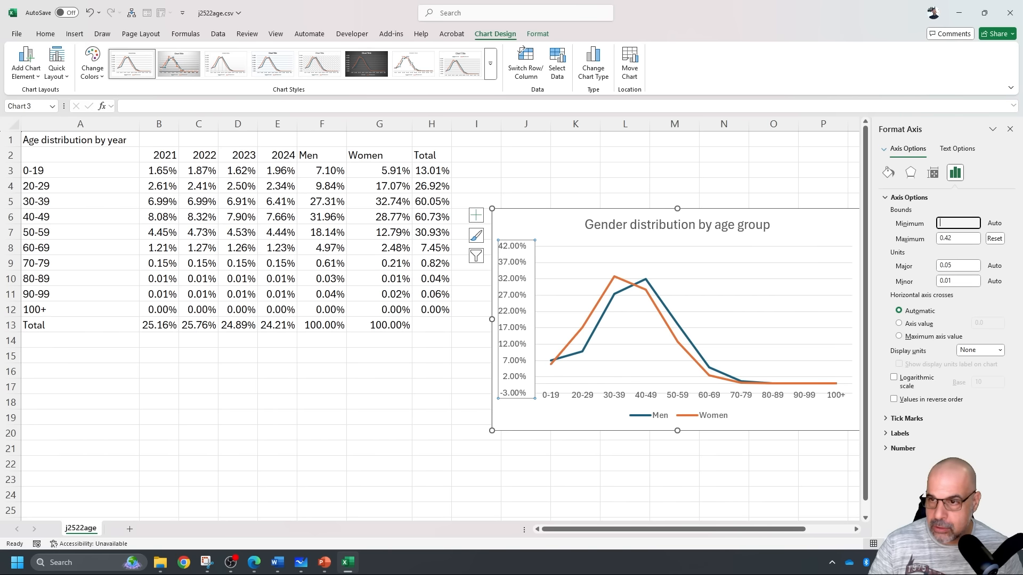
{"action": "type", "text": "0"}
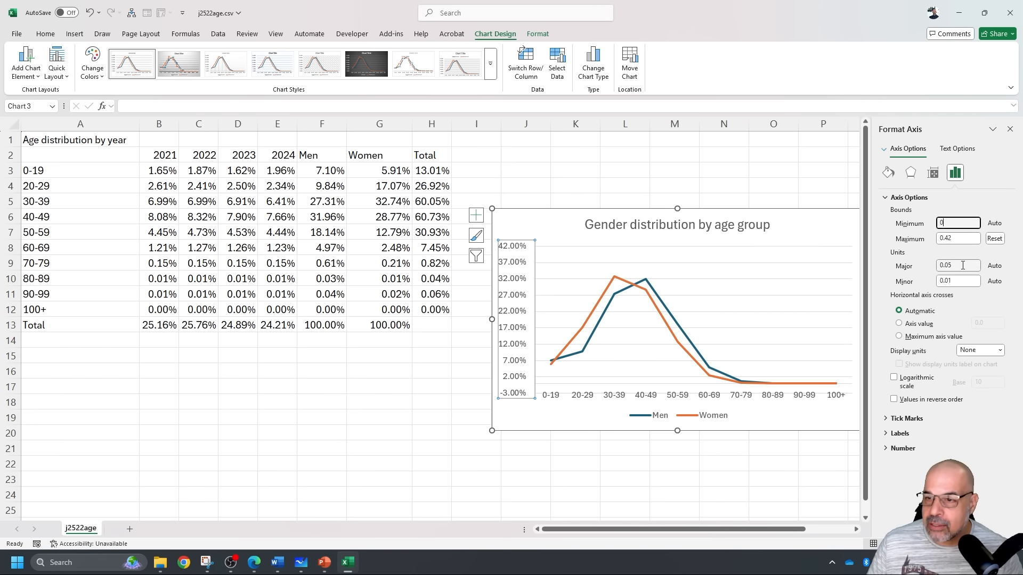
{"action": "left_click", "coordinate": [964, 264]}
{"action": "left_click_drag", "start_coordinate": [964, 264], "coordinate": [918, 268]}
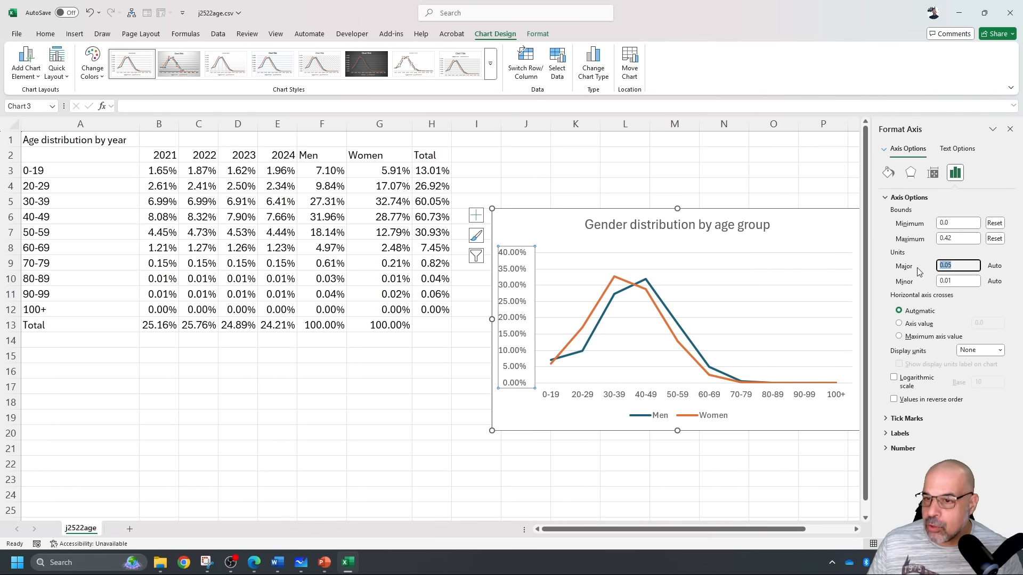
{"action": "type", "text": "0.0"}
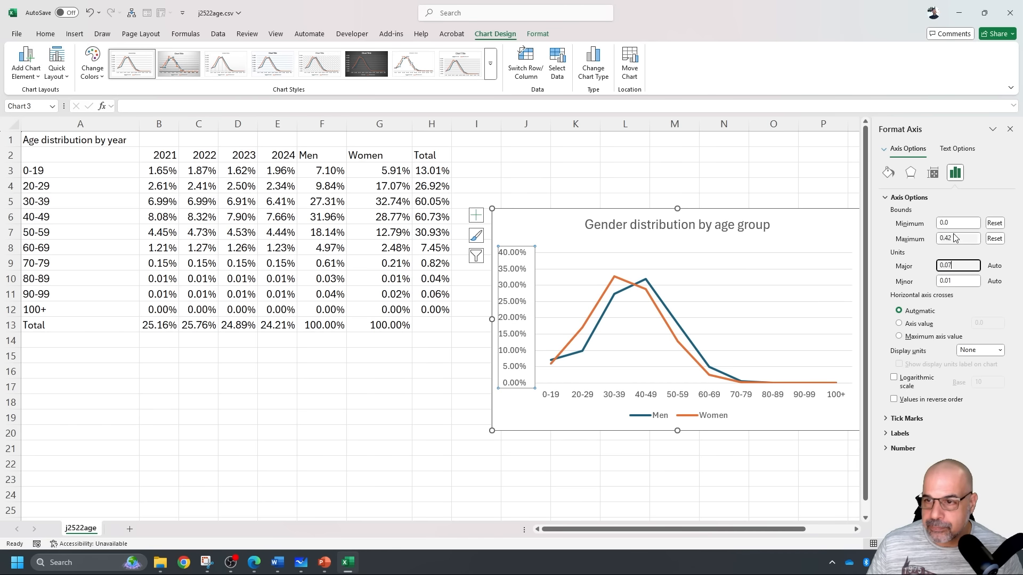
{"action": "type", "text": "7"}
{"action": "key", "text": "Tab"}
{"action": "type", "text": "0.014"}
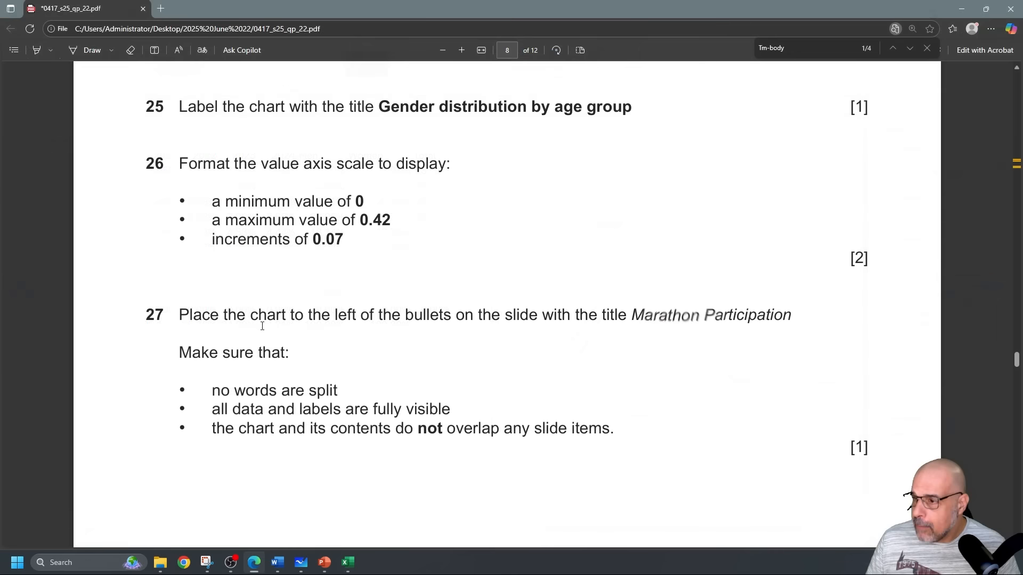
Read question 27 in the exam paper PDF and activate the drawing pen.
{"action": "scroll", "coordinate": [403, 315], "scroll_direction": "down", "scroll_amount": 2}
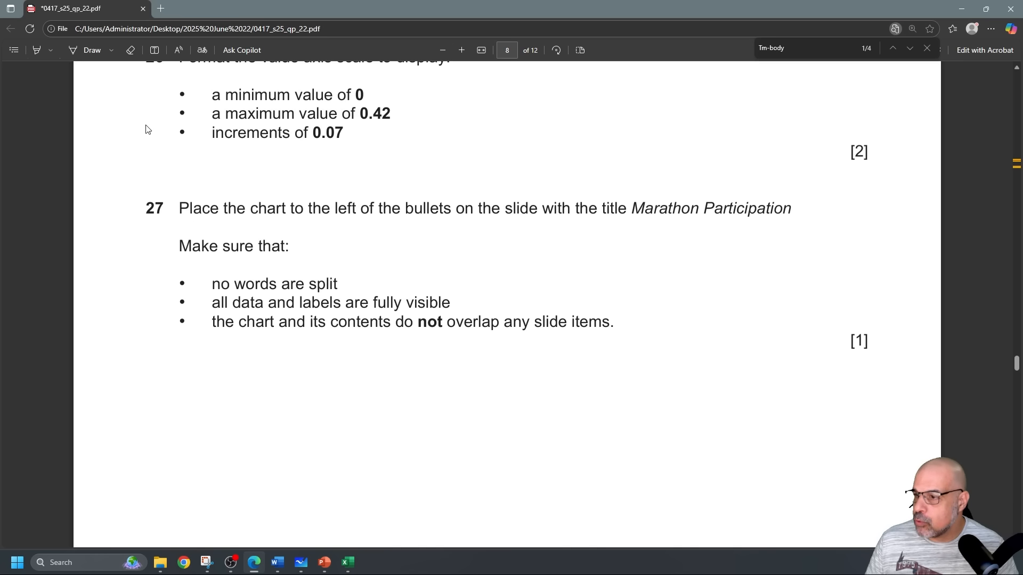
{"action": "left_click", "coordinate": [85, 52]}
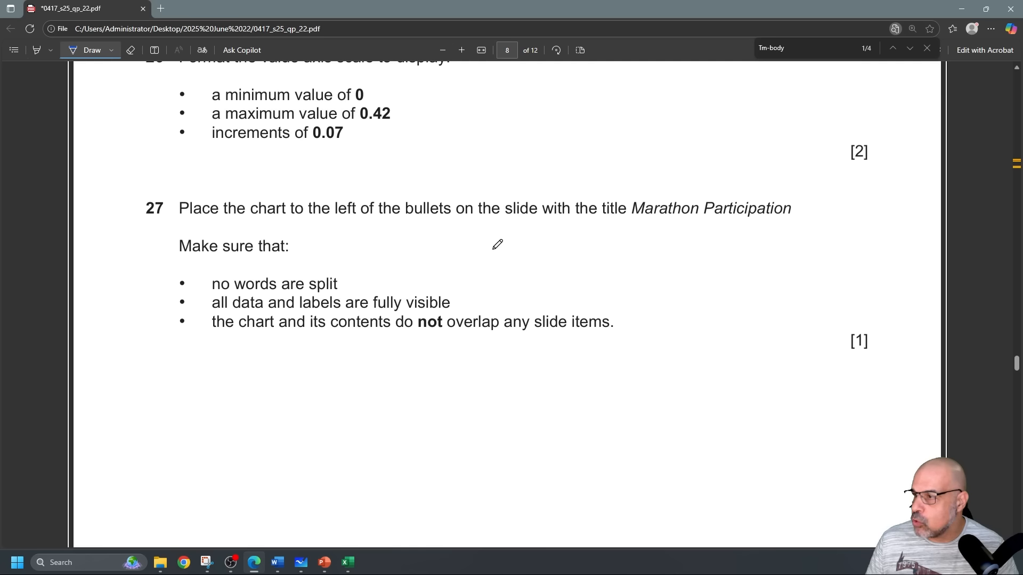